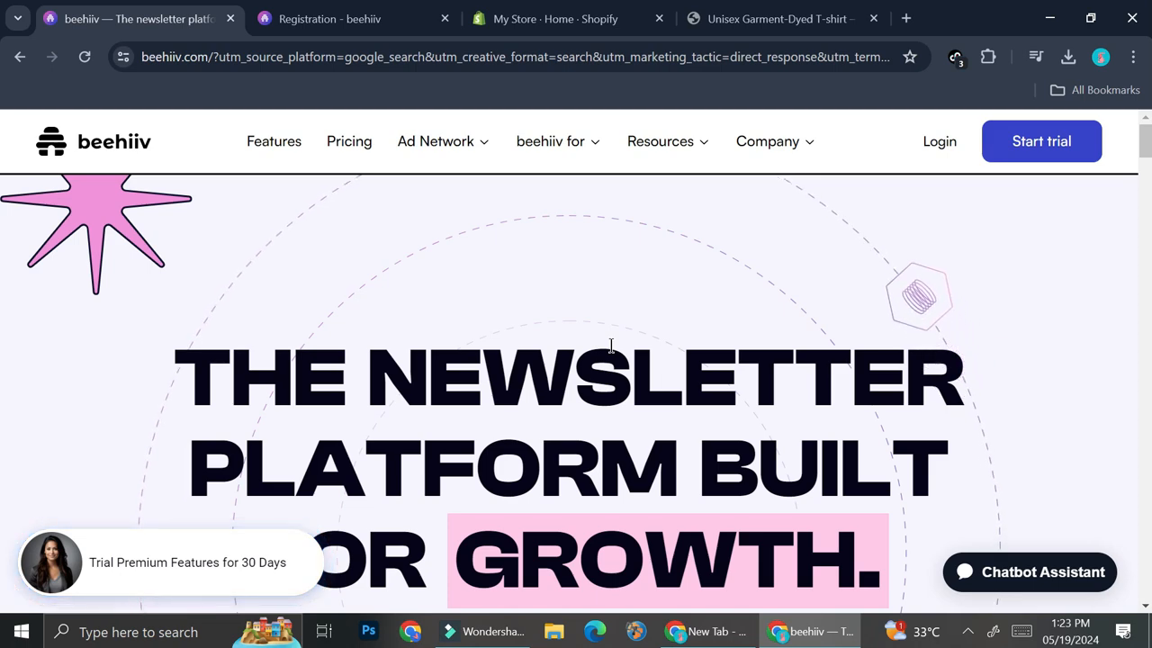
- Look over the beehiiv home page and open its Pricing page in a new browser tab
scroll(608, 342, "down", 10)
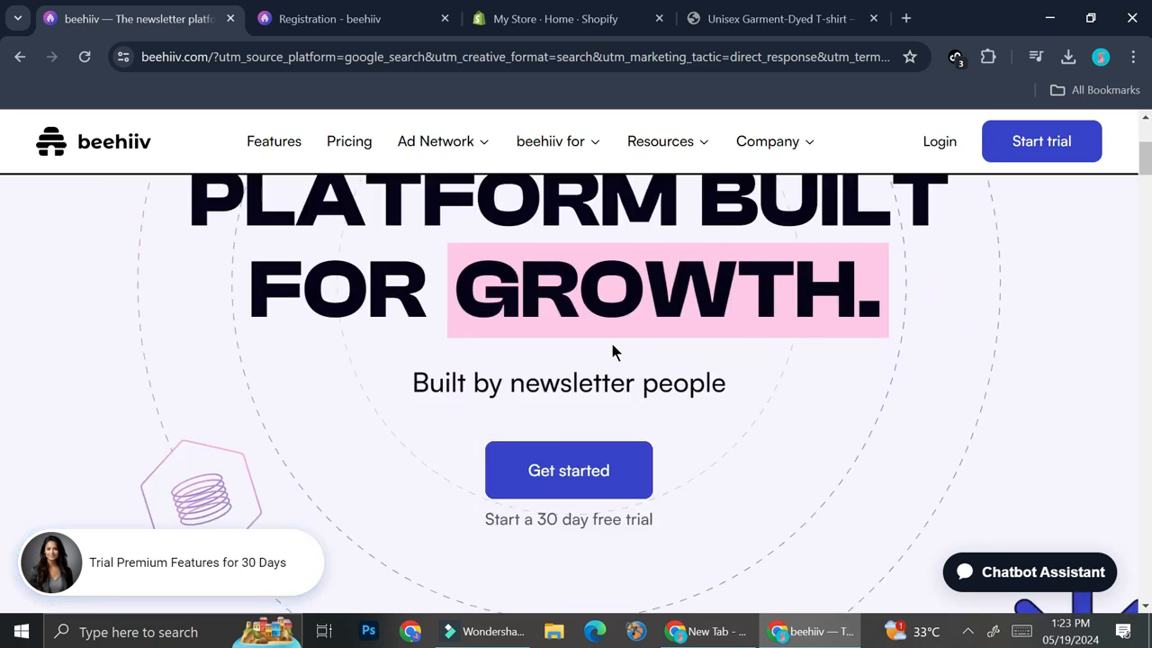
scroll(612, 347, "up", 5)
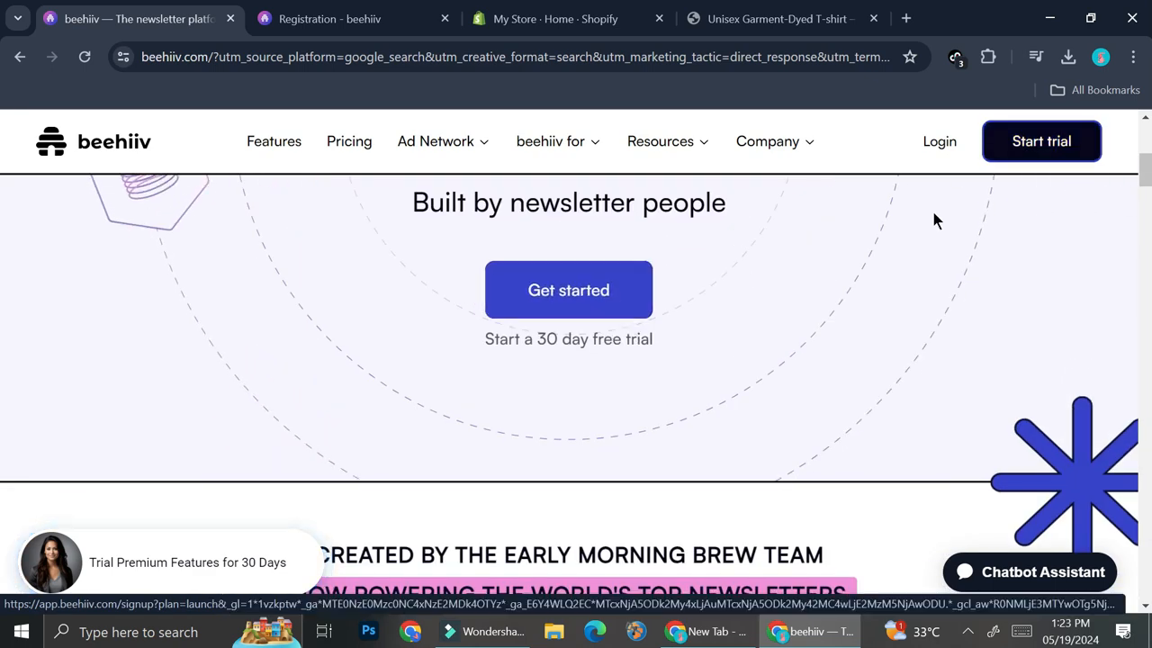
scroll(810, 252, "up", 5)
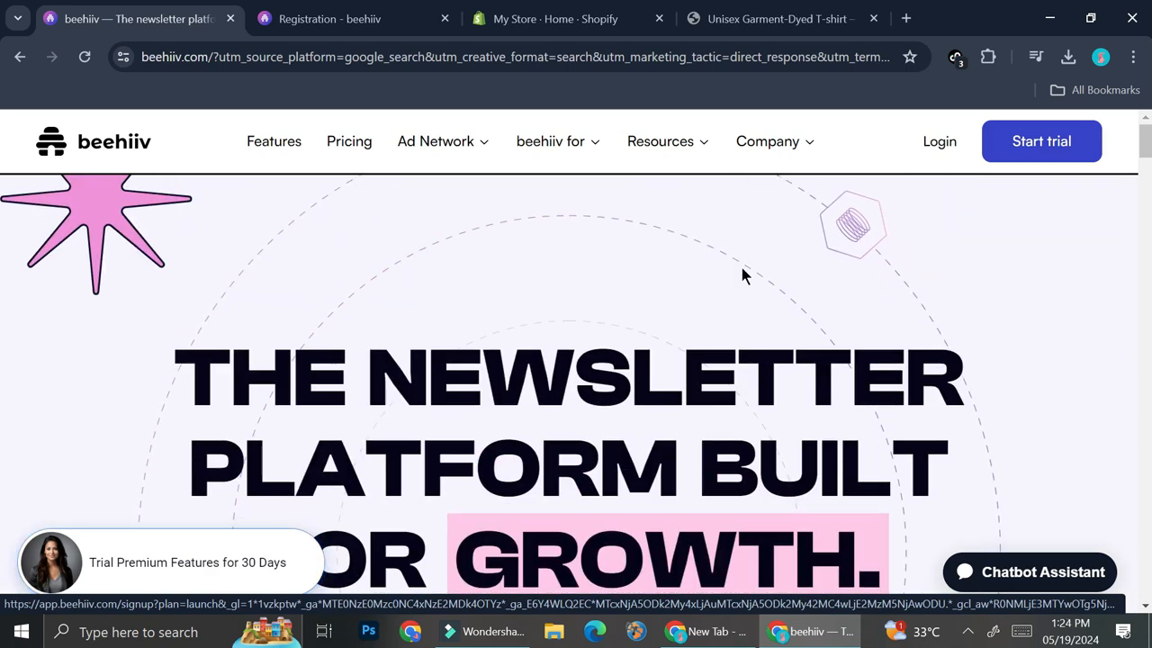
right_click(365, 153)
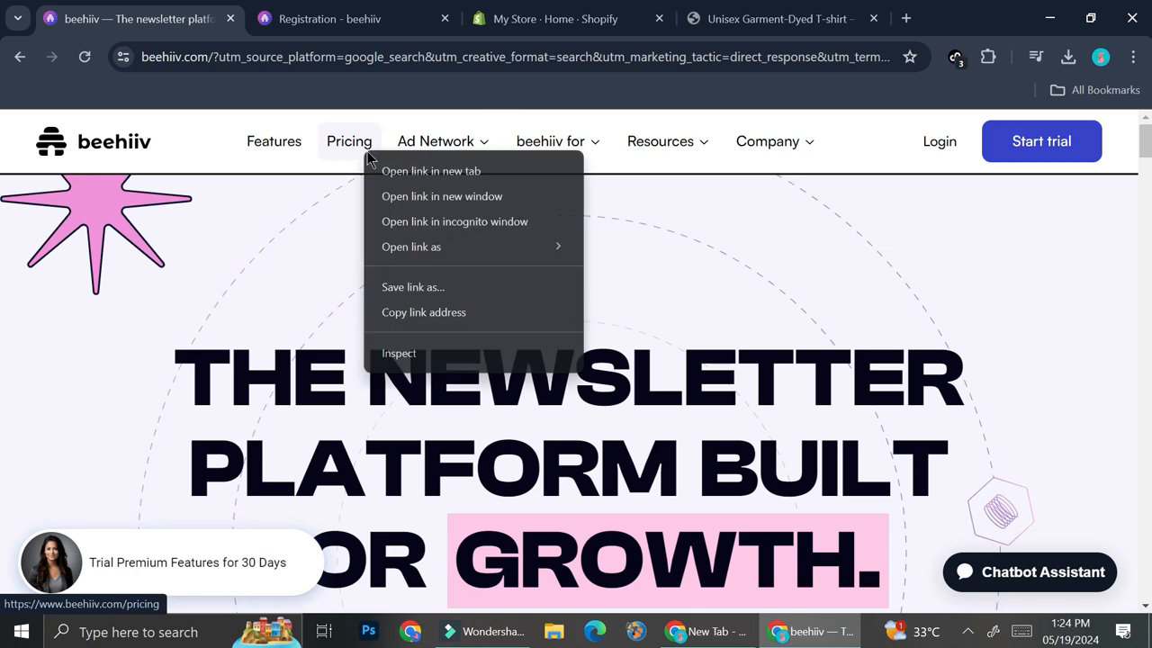
left_click(387, 164)
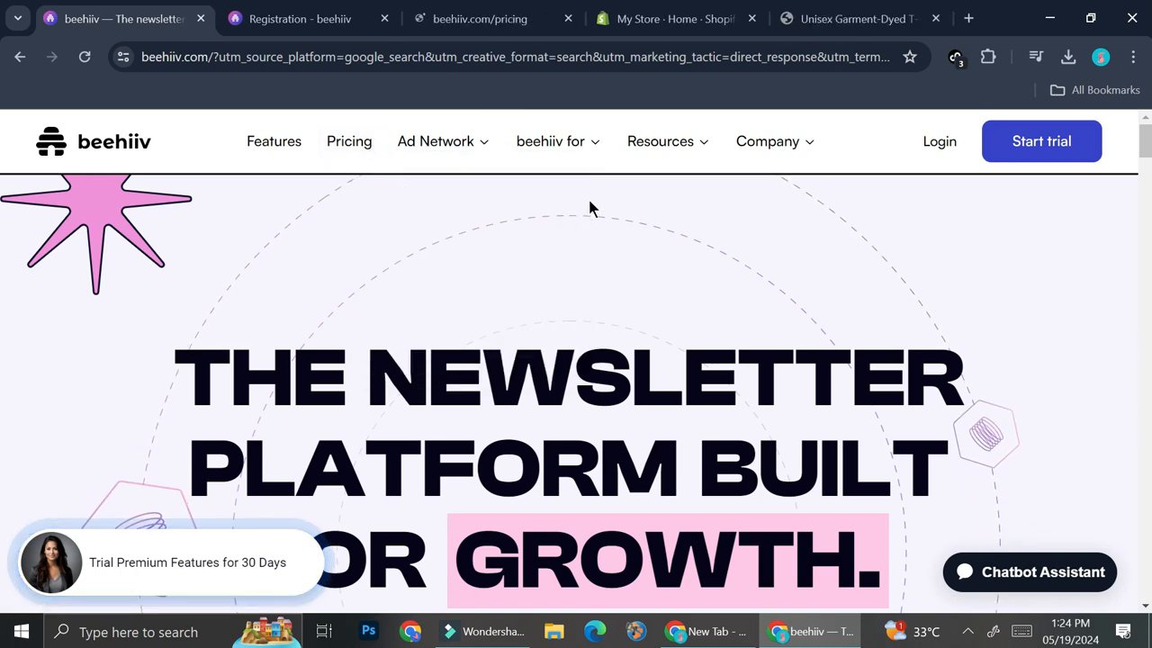
left_click(482, 18)
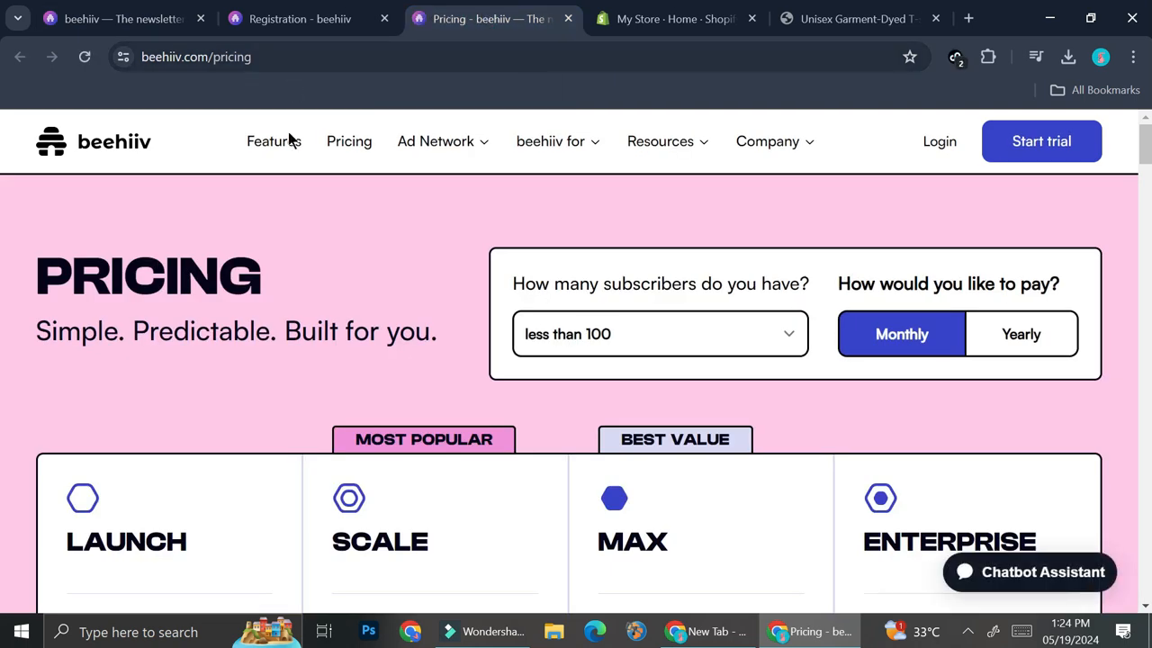
- Examine the prices, subscriber limits and included features of the Launch, Scale, Max and Enterprise plans
scroll(371, 410, "down", 4)
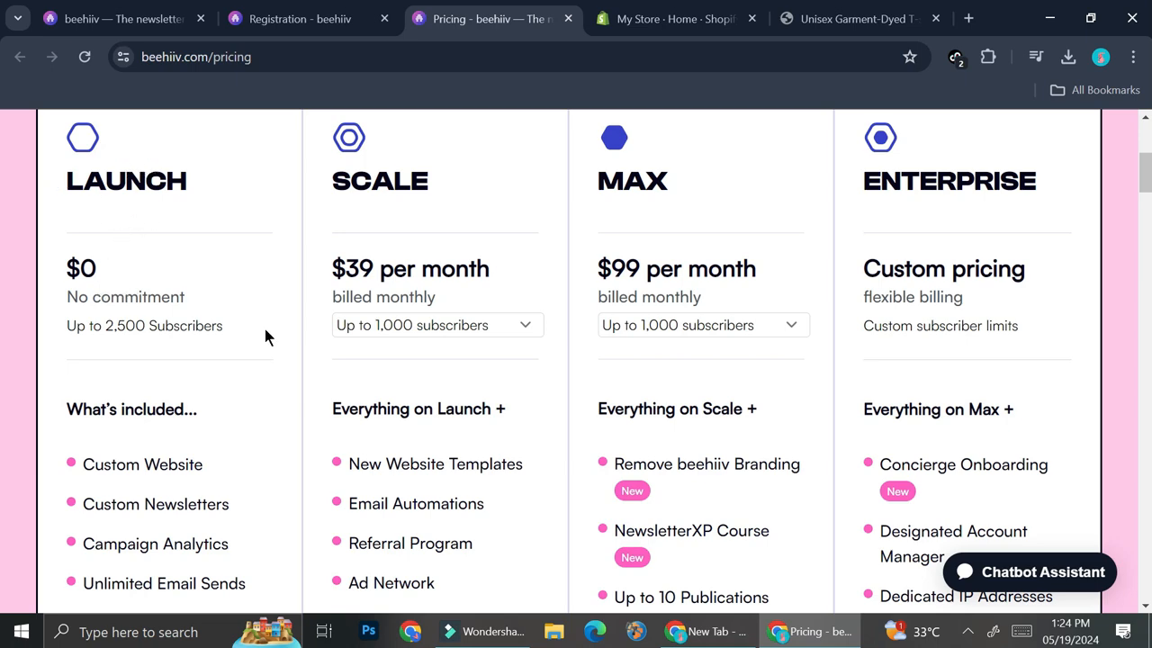
scroll(216, 311, "down", 1)
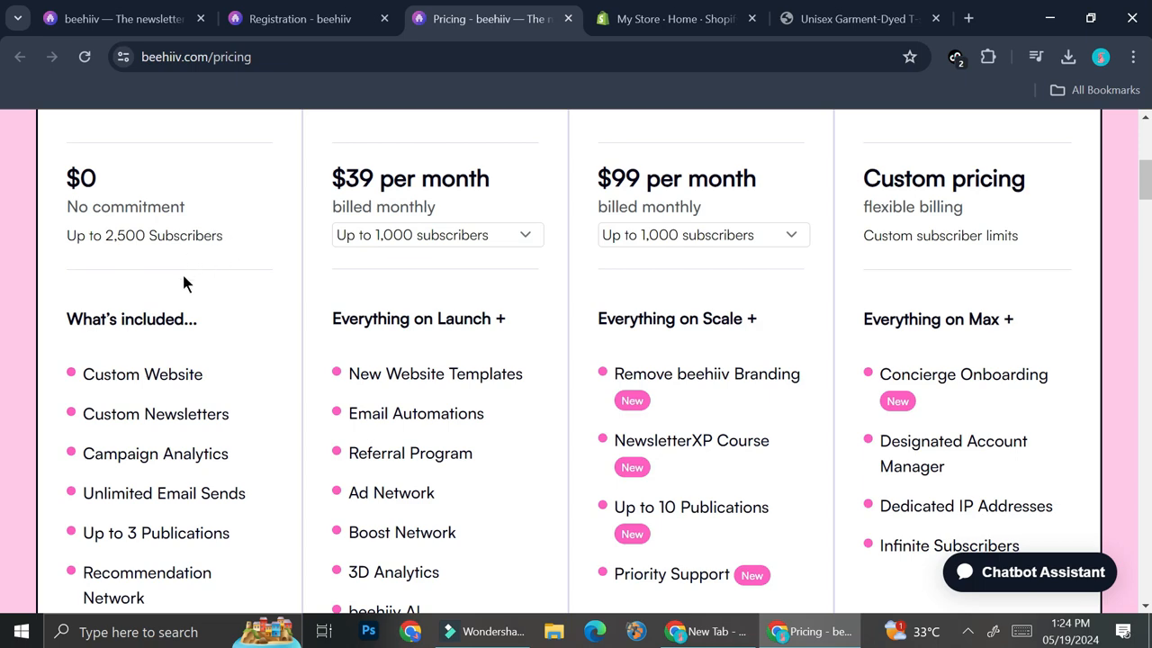
scroll(185, 274, "down", 1)
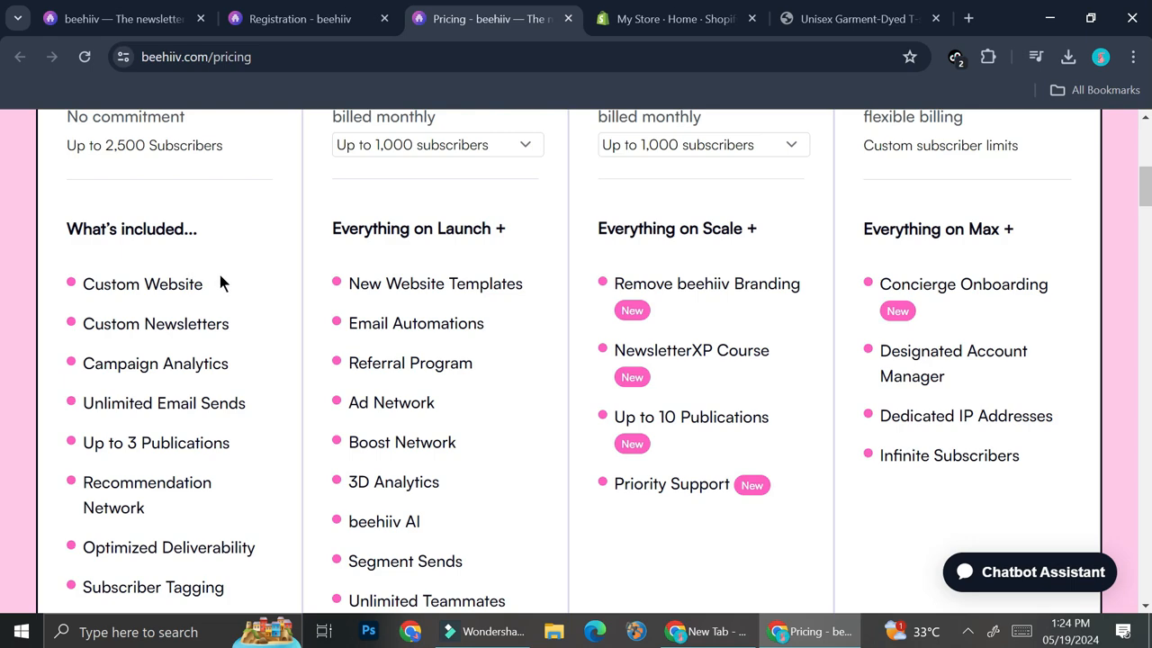
scroll(220, 284, "down", 2)
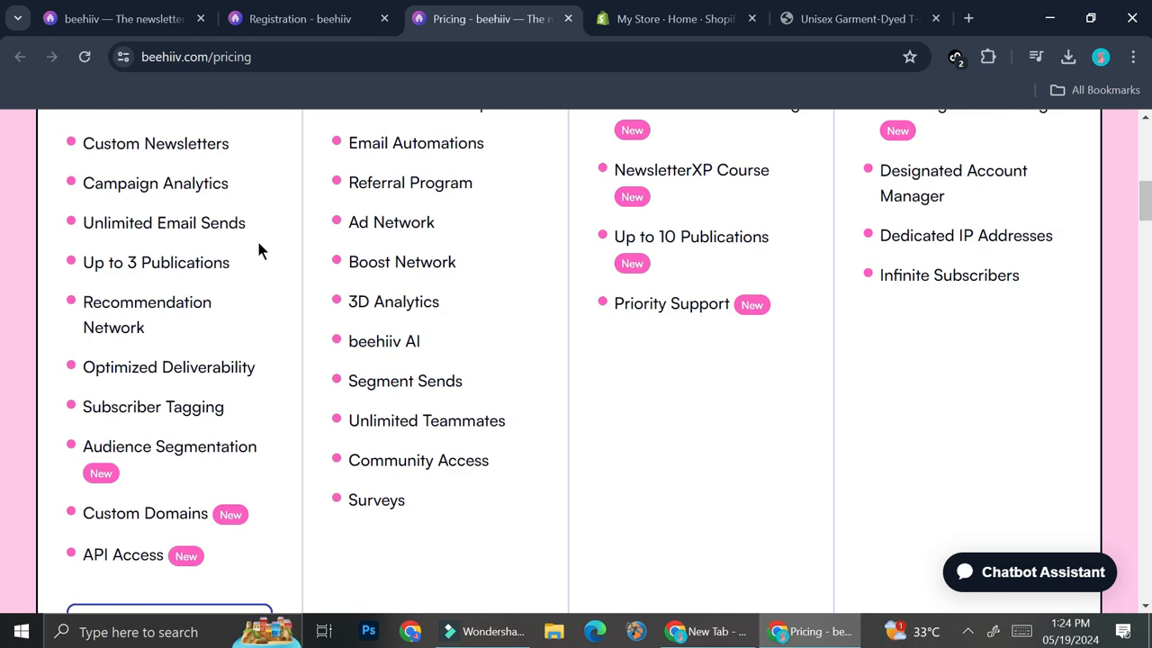
scroll(221, 241, "down", 1)
scroll(207, 324, "down", 2)
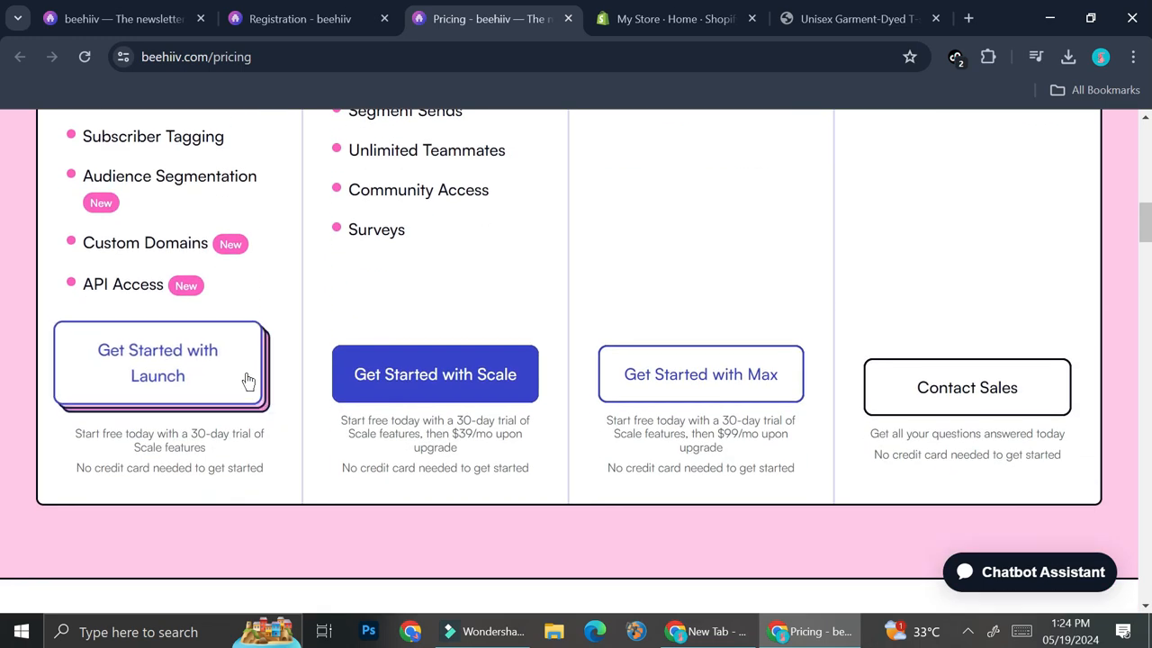
scroll(438, 328, "up", 7)
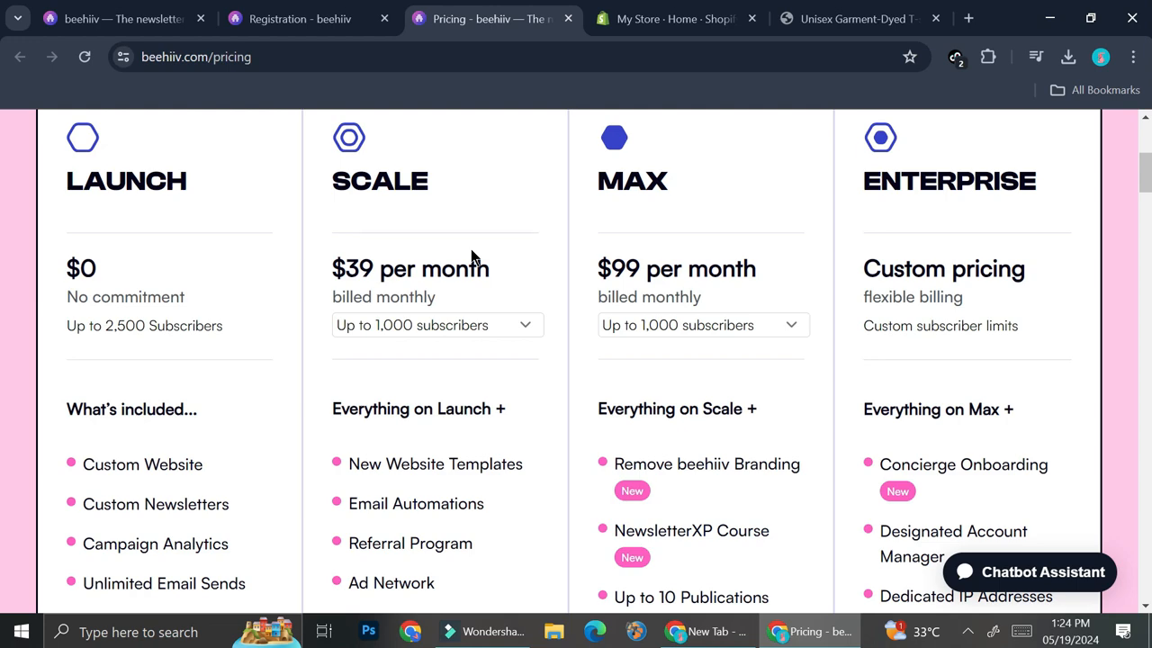
scroll(472, 256, "down", 3)
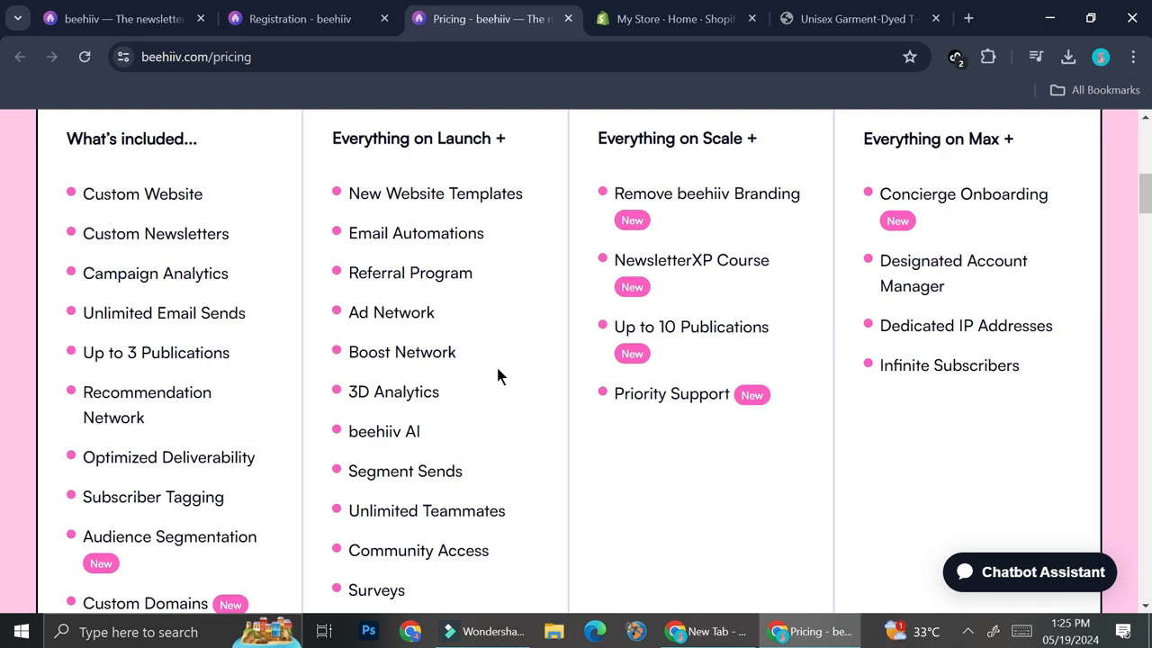
scroll(498, 375, "down", 1)
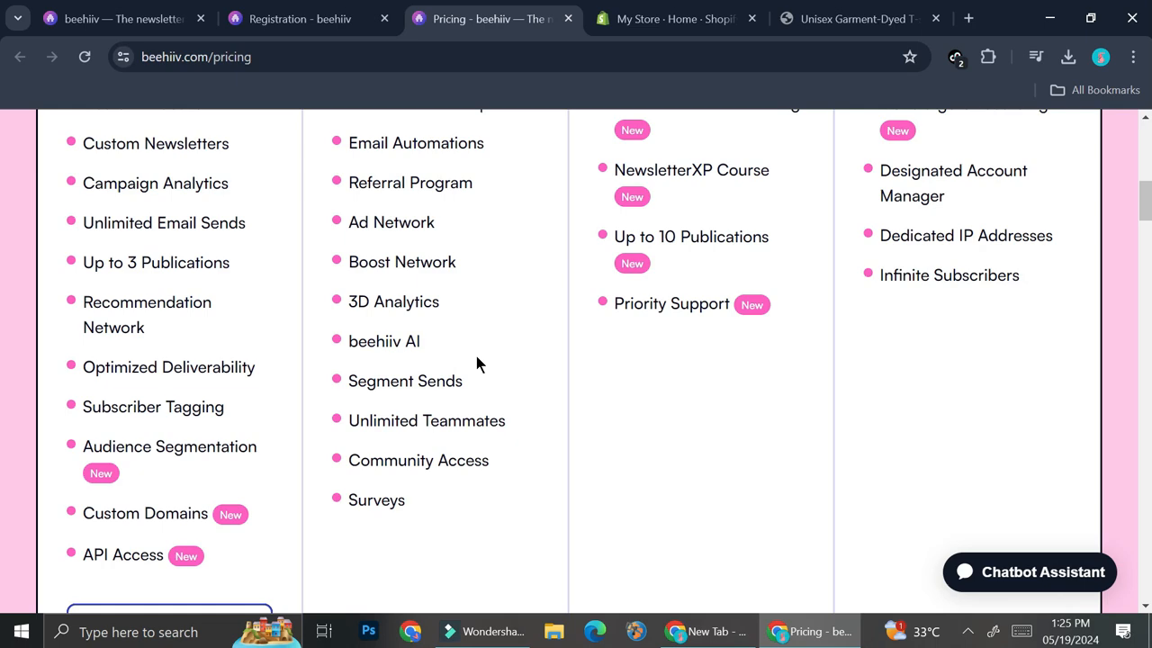
scroll(477, 360, "up", 4)
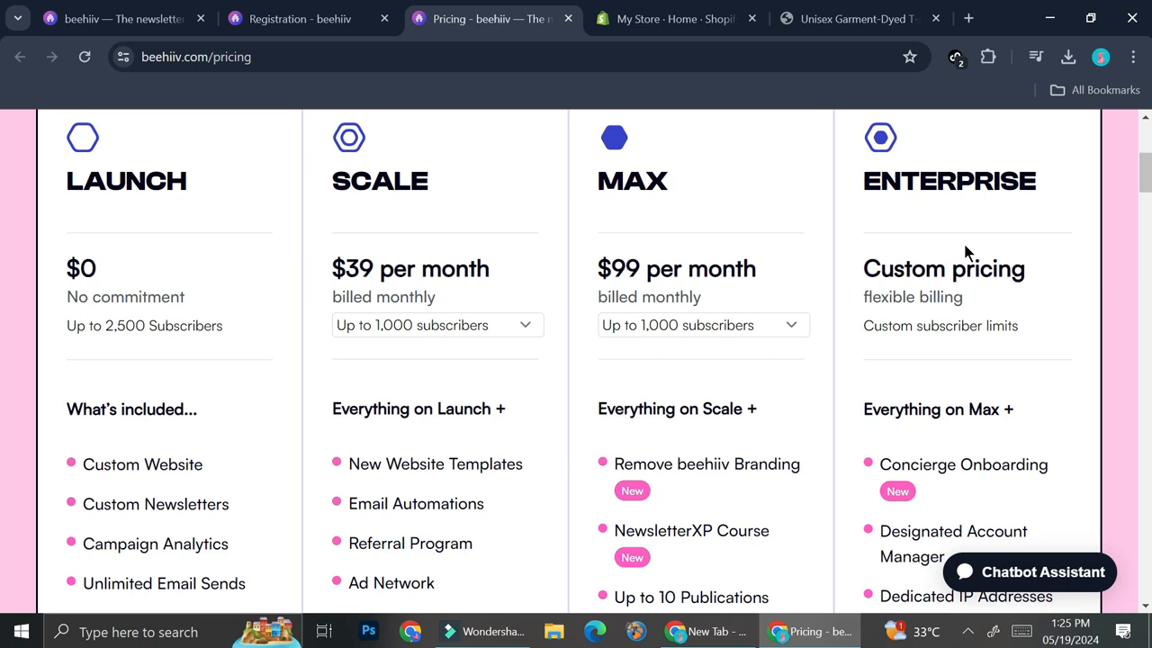
scroll(965, 252, "down", 8)
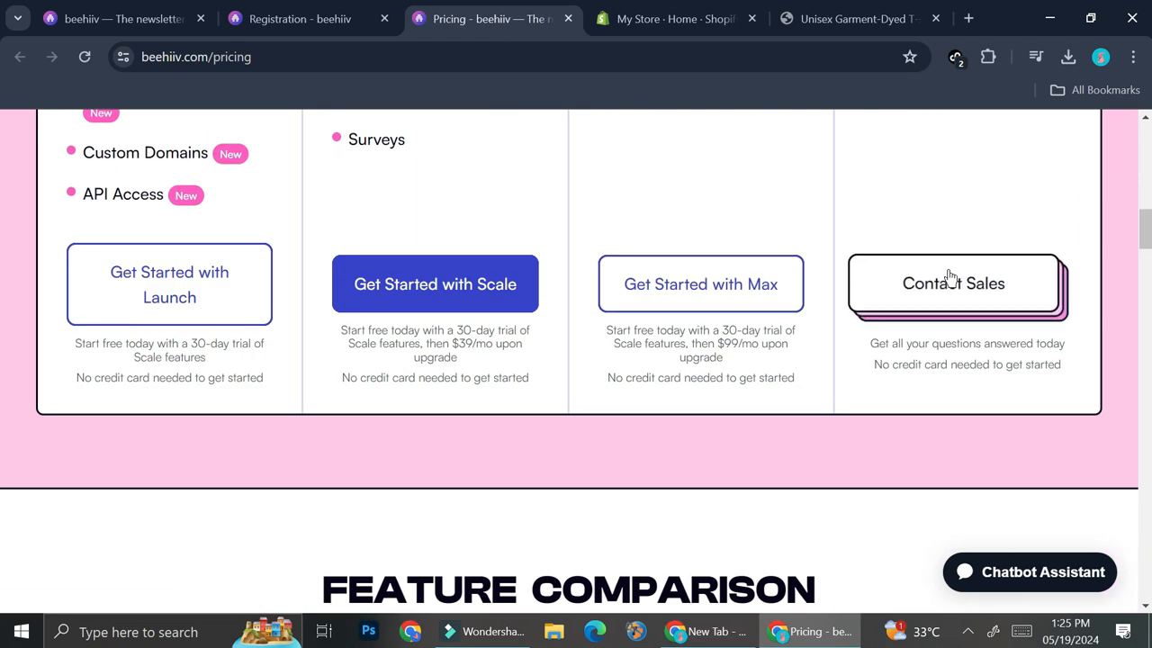
scroll(992, 297, "up", 8)
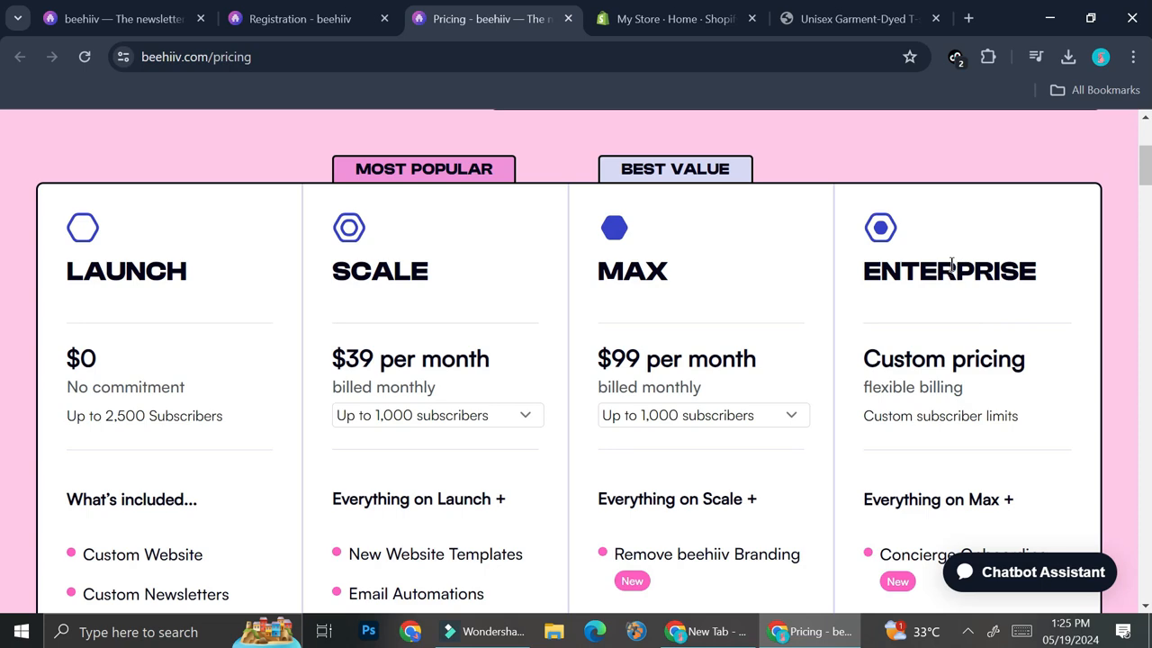
scroll(951, 263, "up", 3)
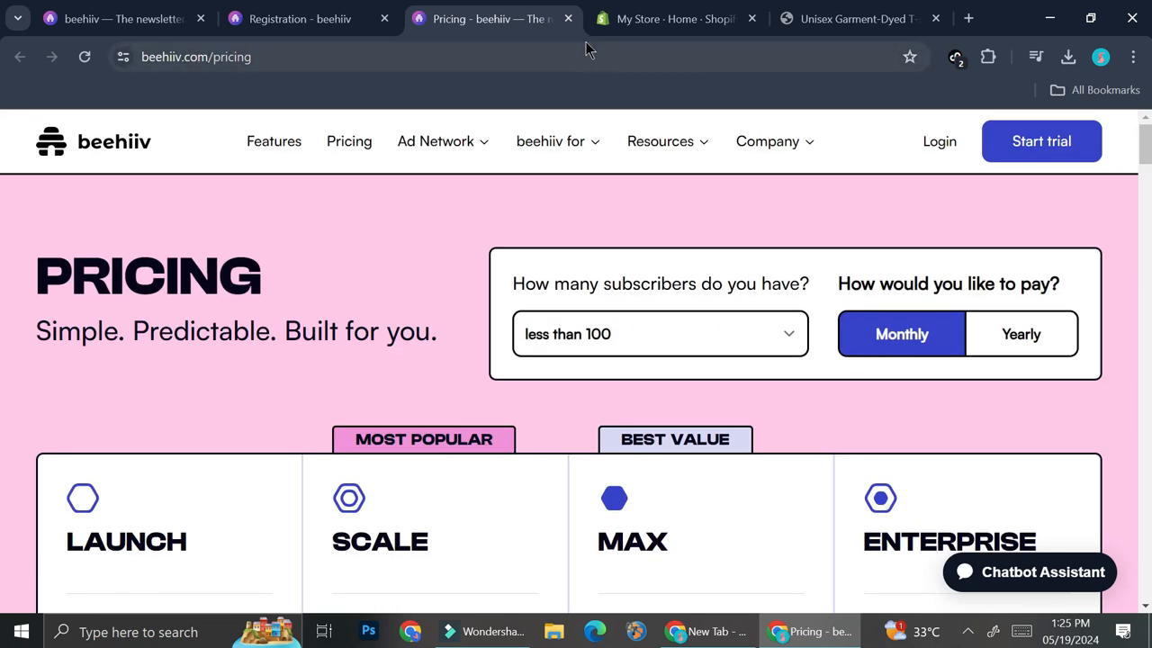
- Close the pricing page and bring up the beehiiv registration page to look over the free-trial sign-up form
mouse_move(772, 141)
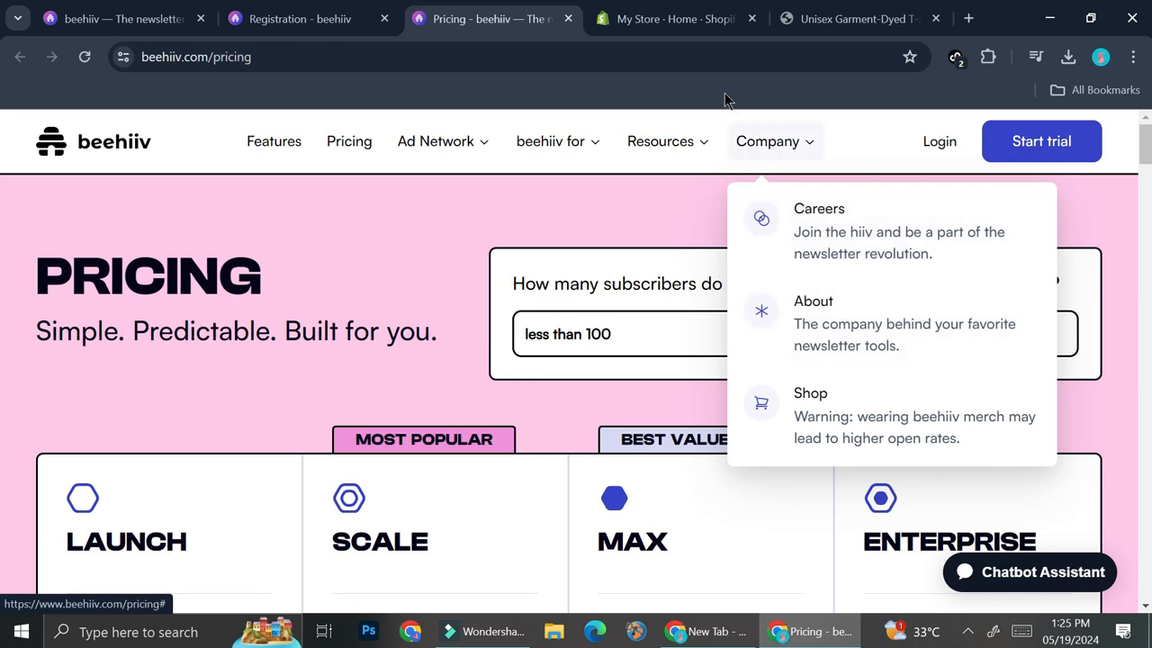
left_click(571, 19)
left_click(311, 15)
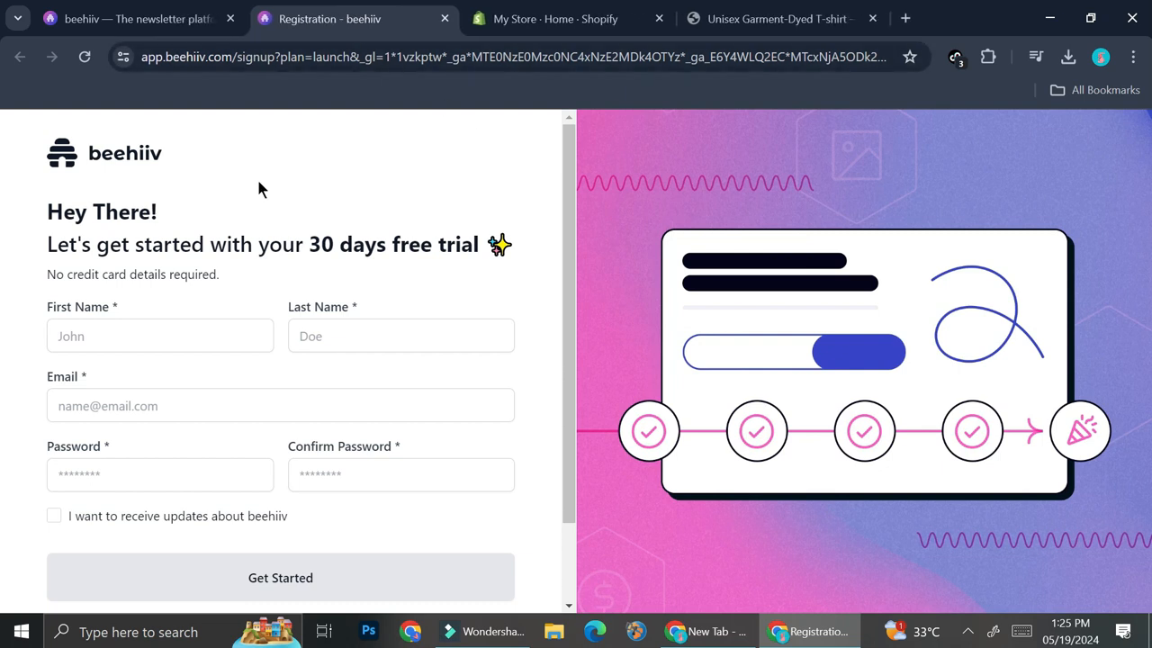
scroll(210, 335, "down", 1)
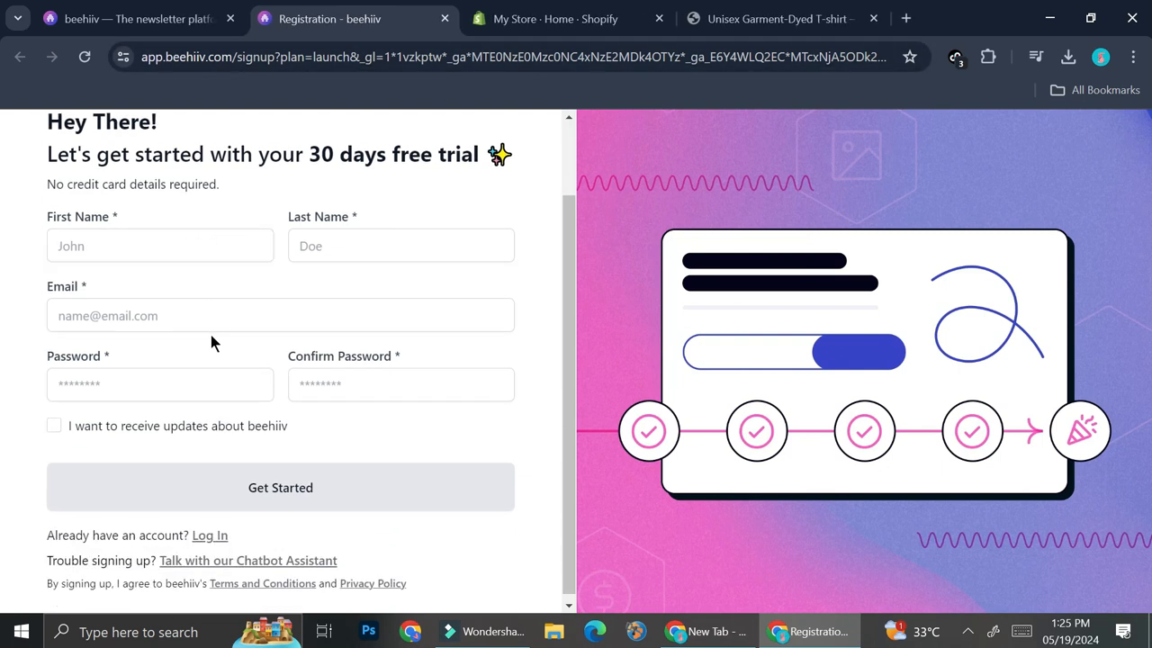
scroll(197, 309, "up", 1)
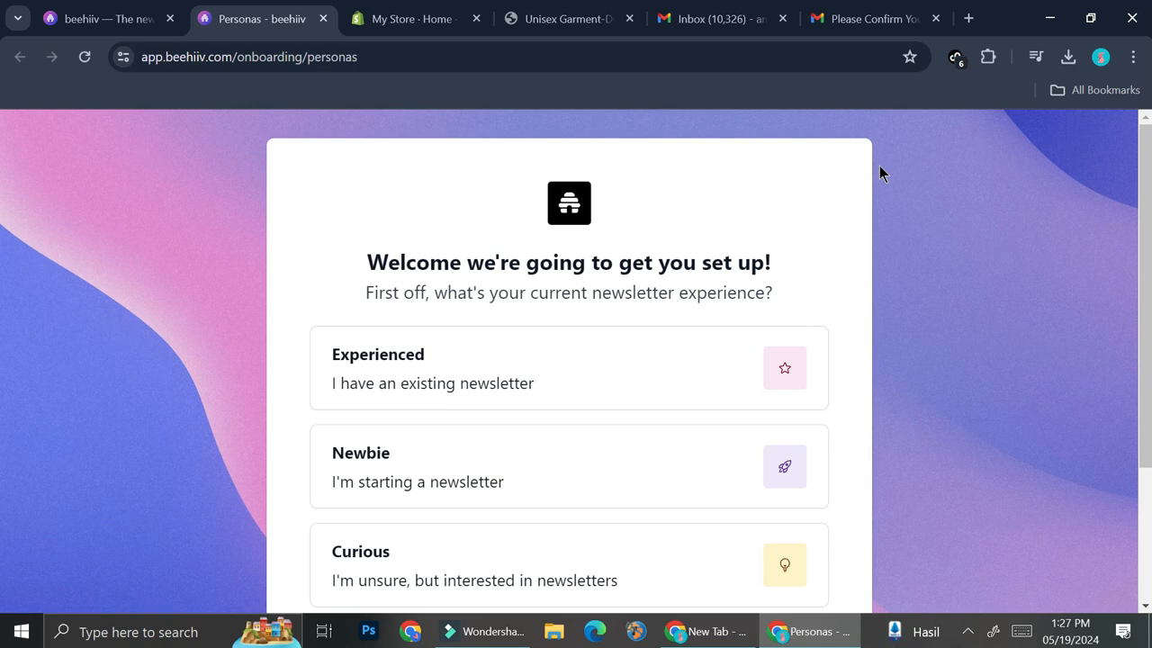
- Choose Newbie as the current newsletter experience and continue to the publication details
scroll(685, 220, "down", 1)
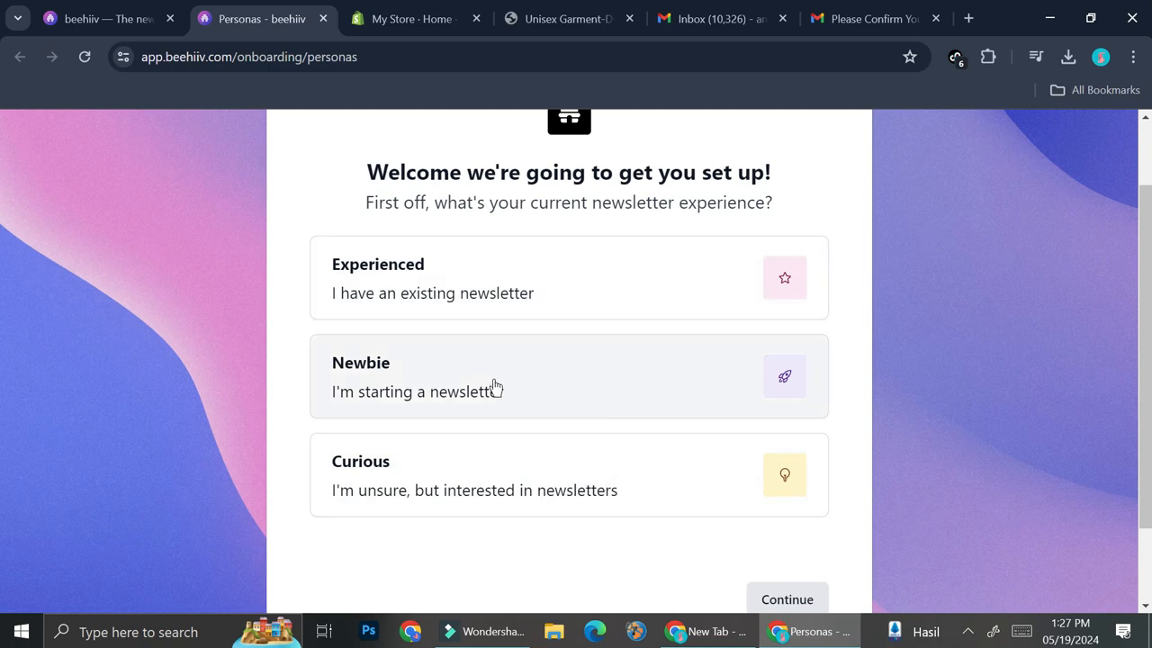
left_click(445, 370)
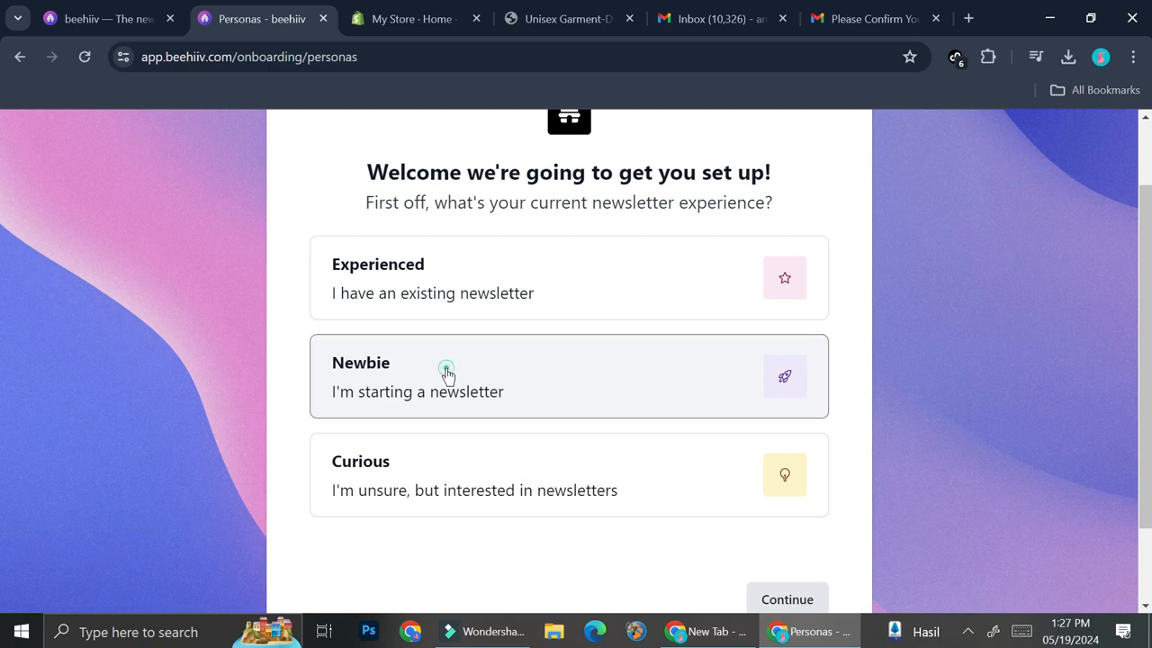
scroll(928, 451, "down", 1)
left_click(779, 494)
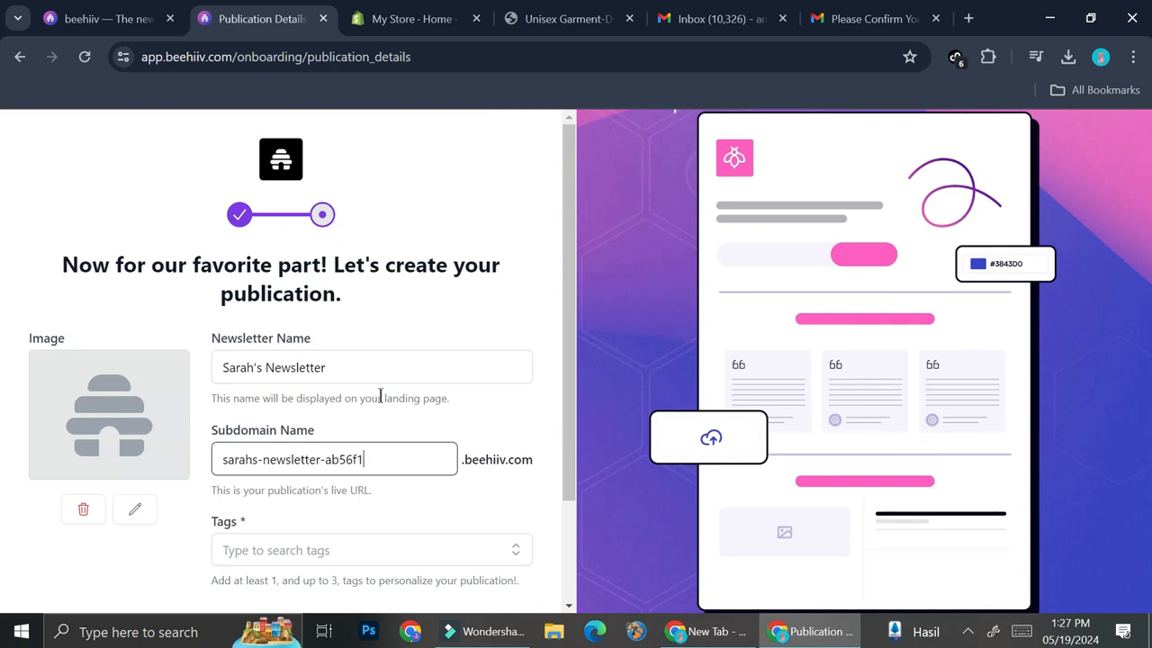
- Name the newsletter "Moonlight Newsletter" and set its subdomain to "Moonlight-newsletter-ab56f1"
scroll(368, 370, "down", 2)
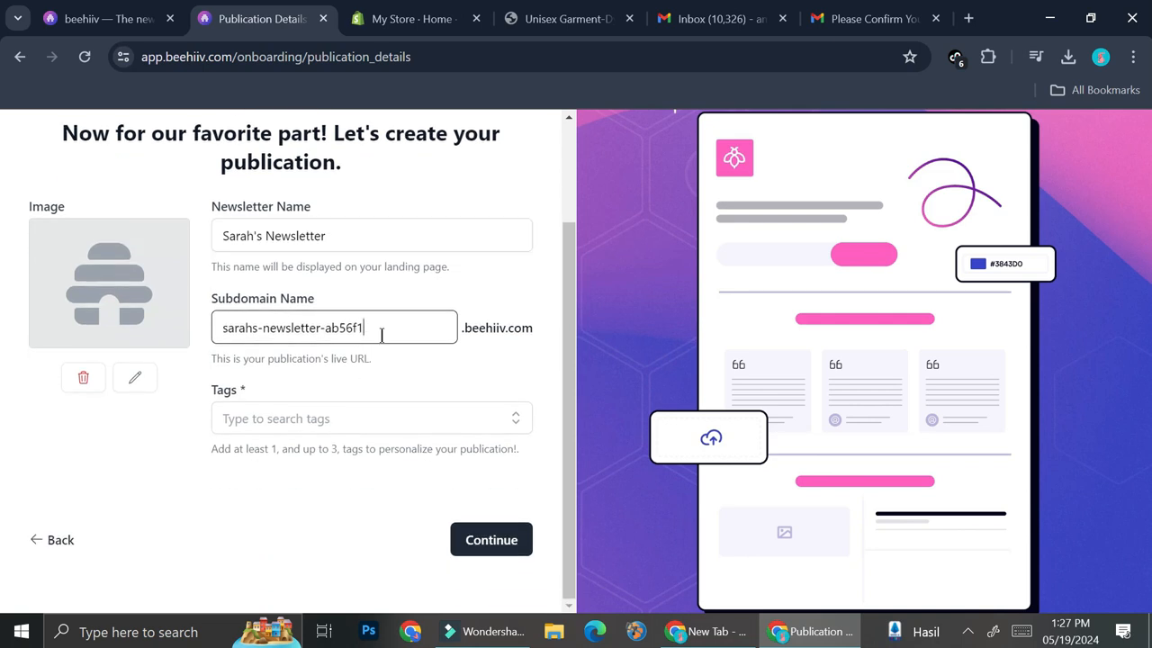
left_click(425, 406)
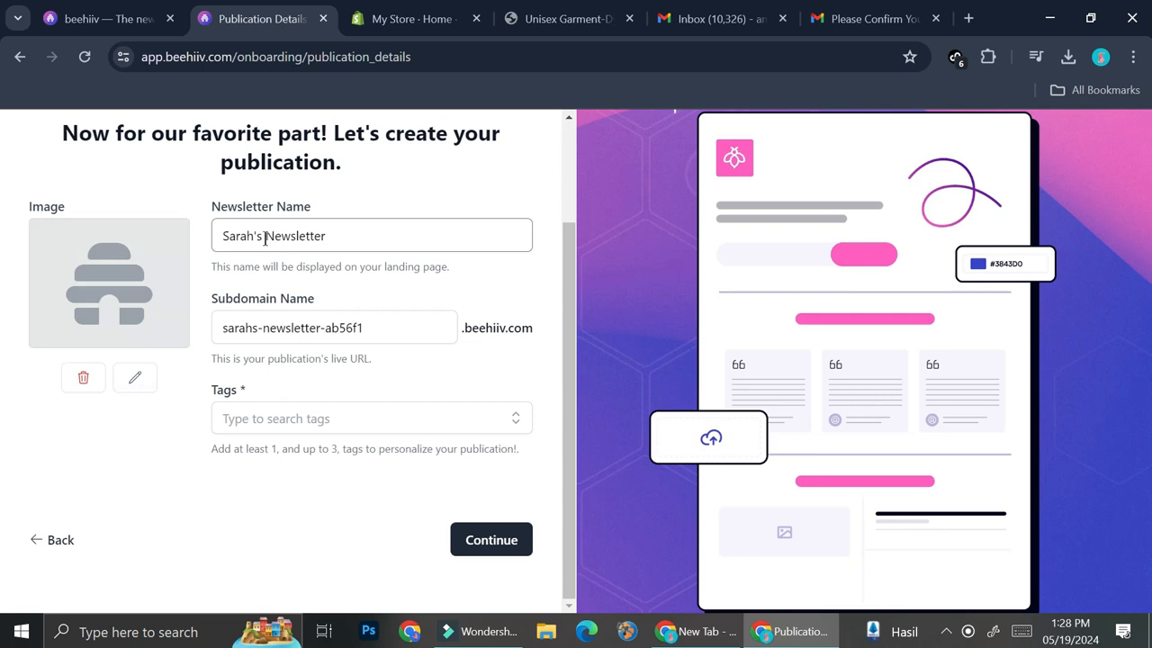
left_click_drag(264, 238, 191, 245)
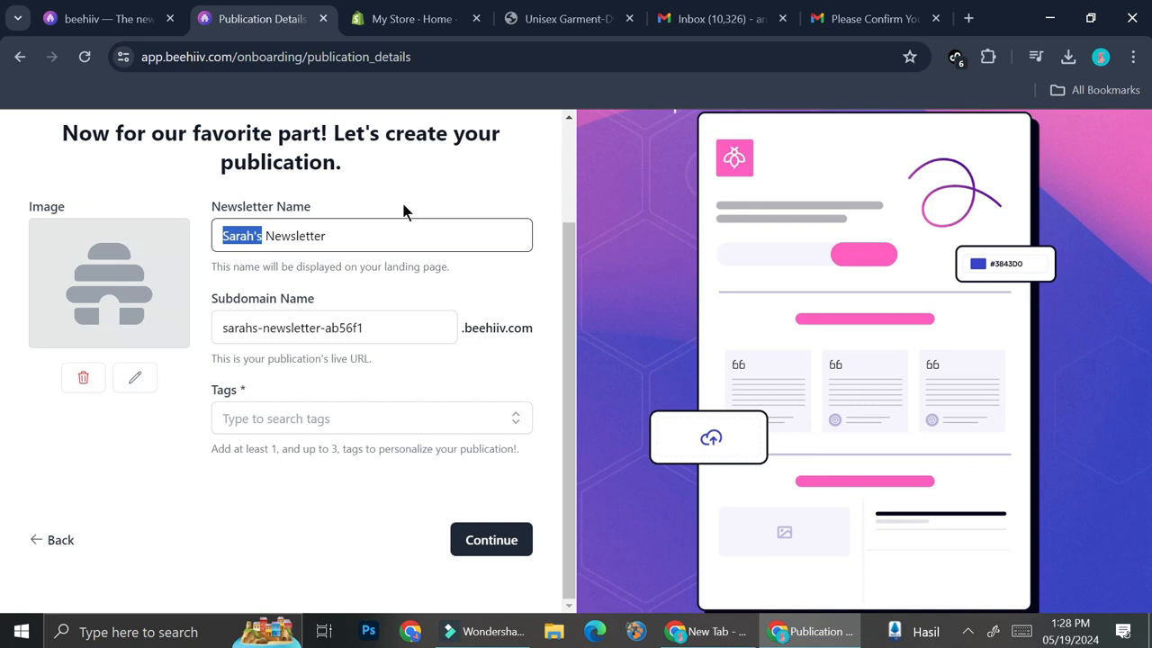
type("Moonlight")
left_click(312, 340)
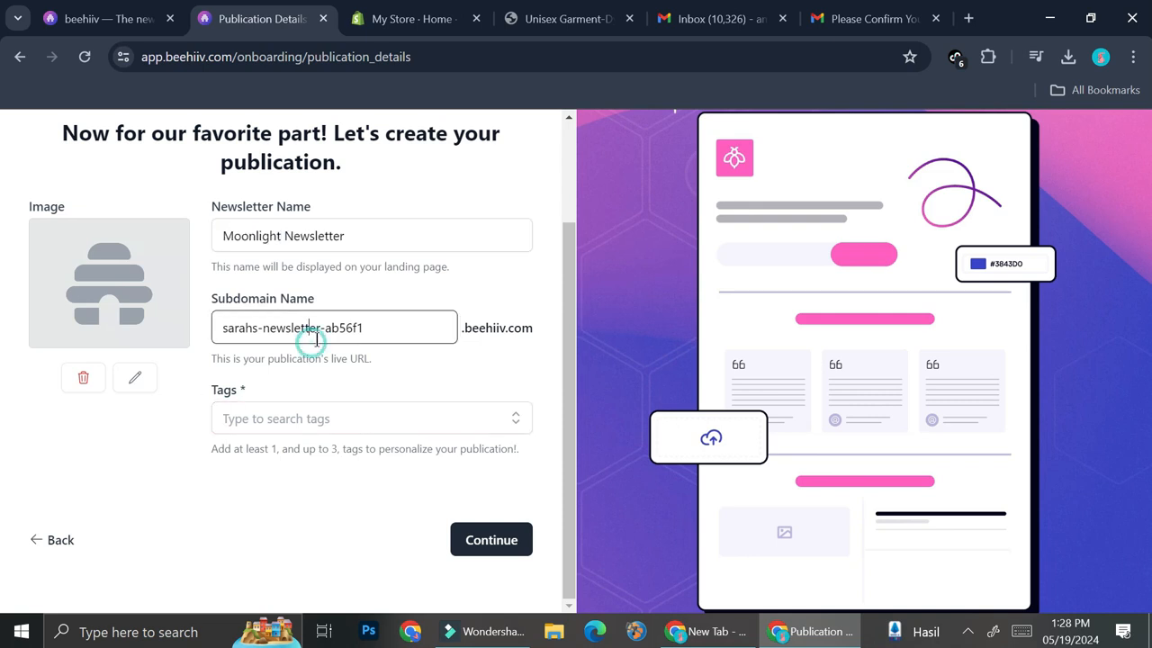
double_click(239, 328)
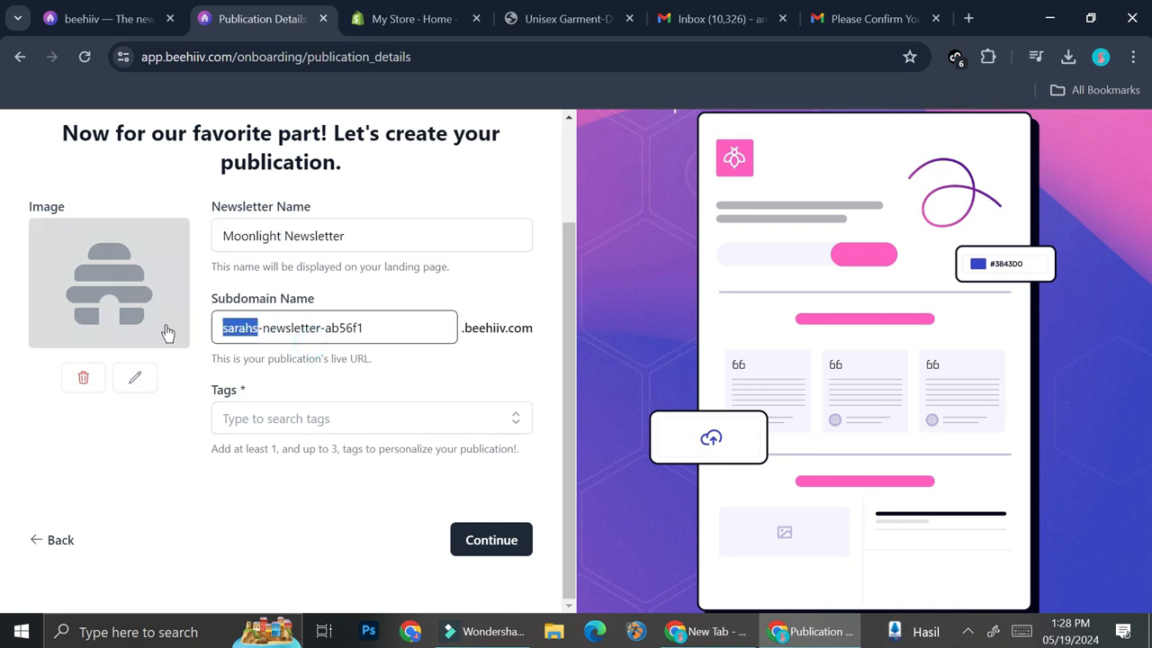
type("Moonlight")
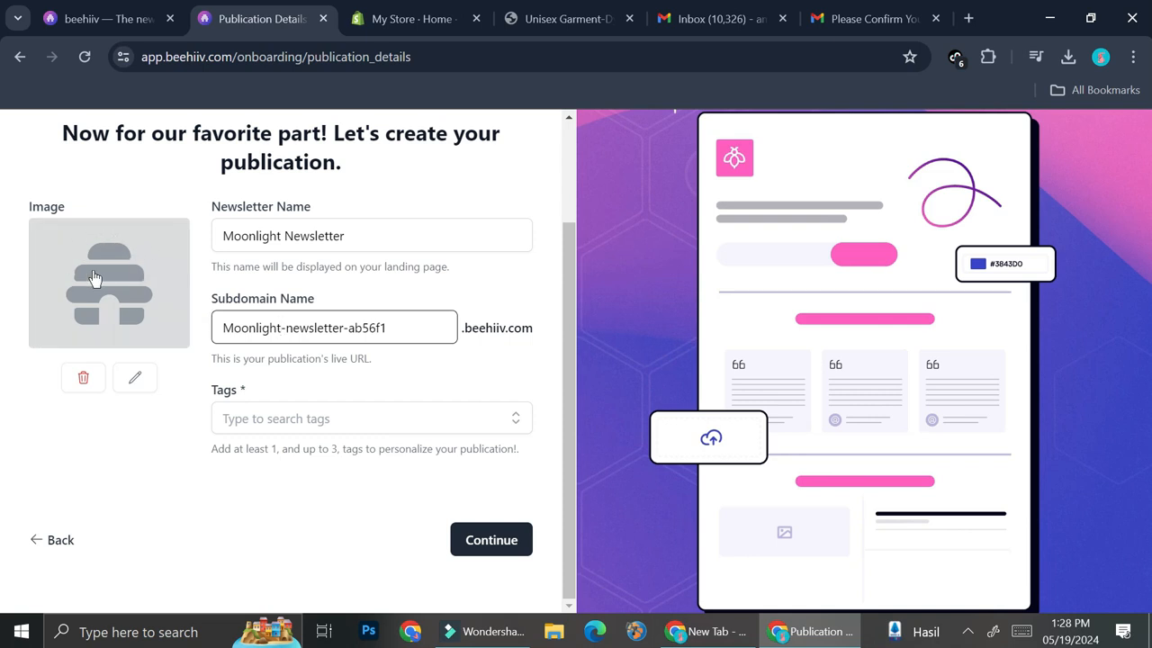
- Add the tags Business and Fashion to the publication
left_click(308, 422)
left_click(309, 420)
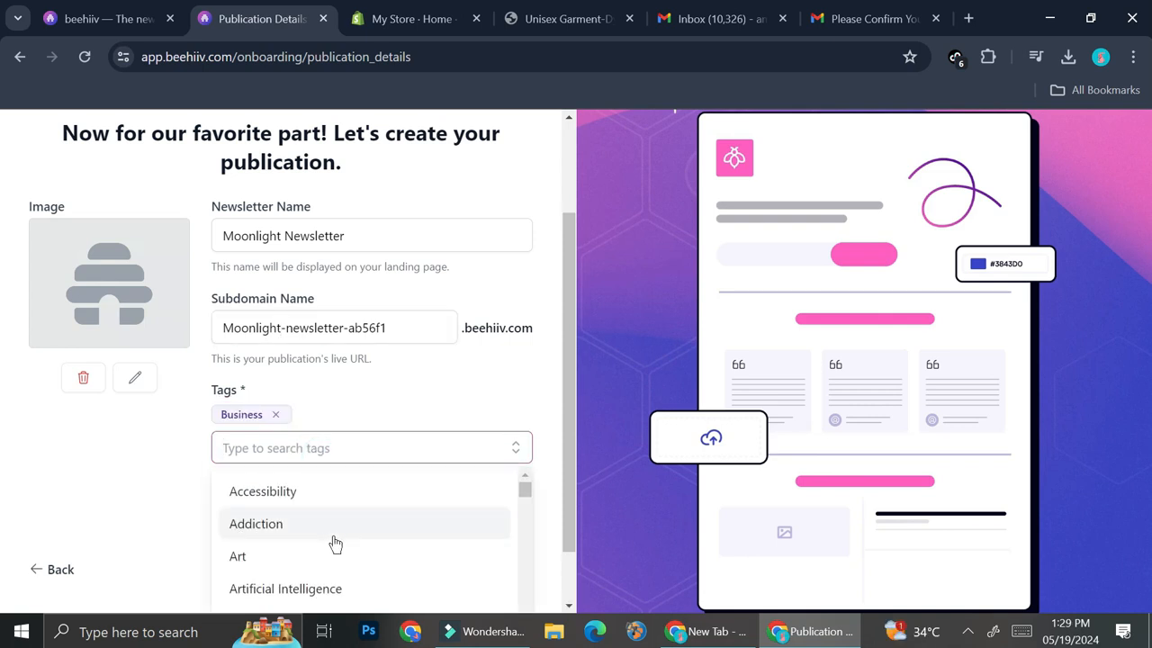
scroll(334, 543, "down", 4)
scroll(334, 543, "up", 2)
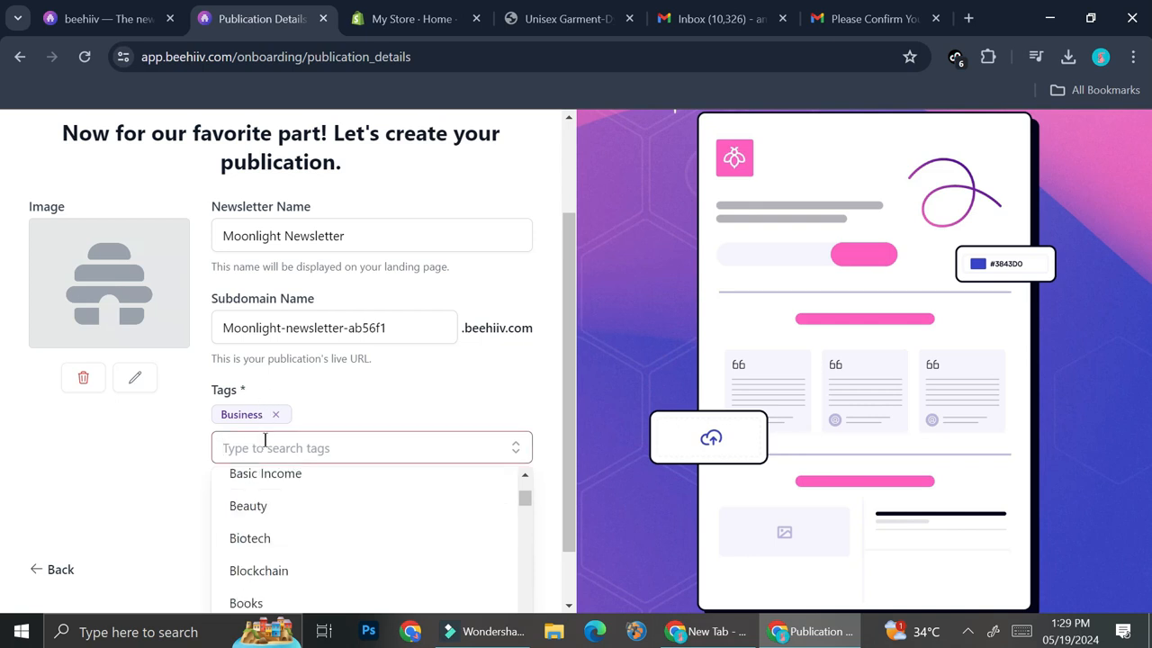
scroll(333, 520, "down", 6)
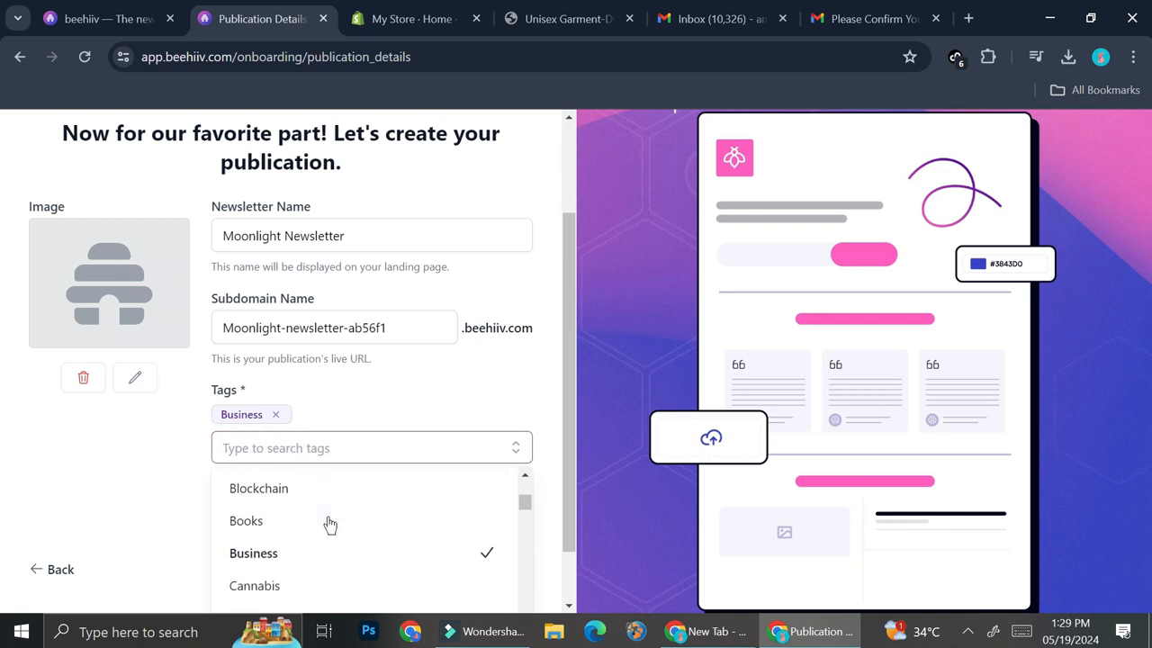
left_click(321, 491)
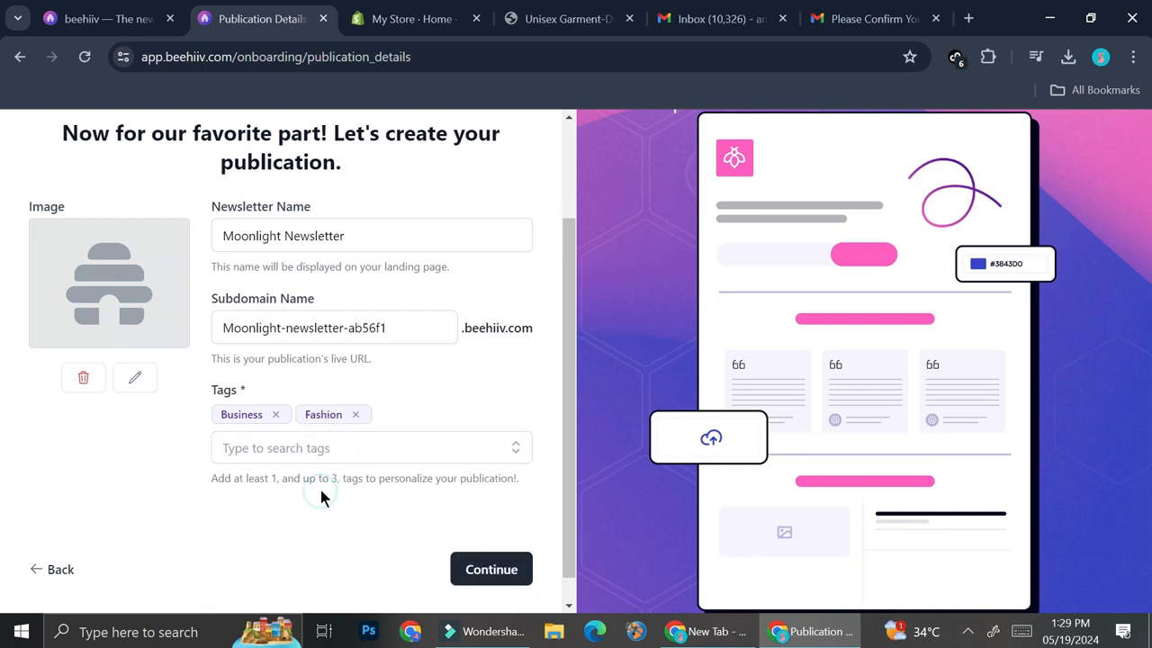
- Submit the publication details and dismiss the welcome tour offer on the new dashboard
left_click(468, 567)
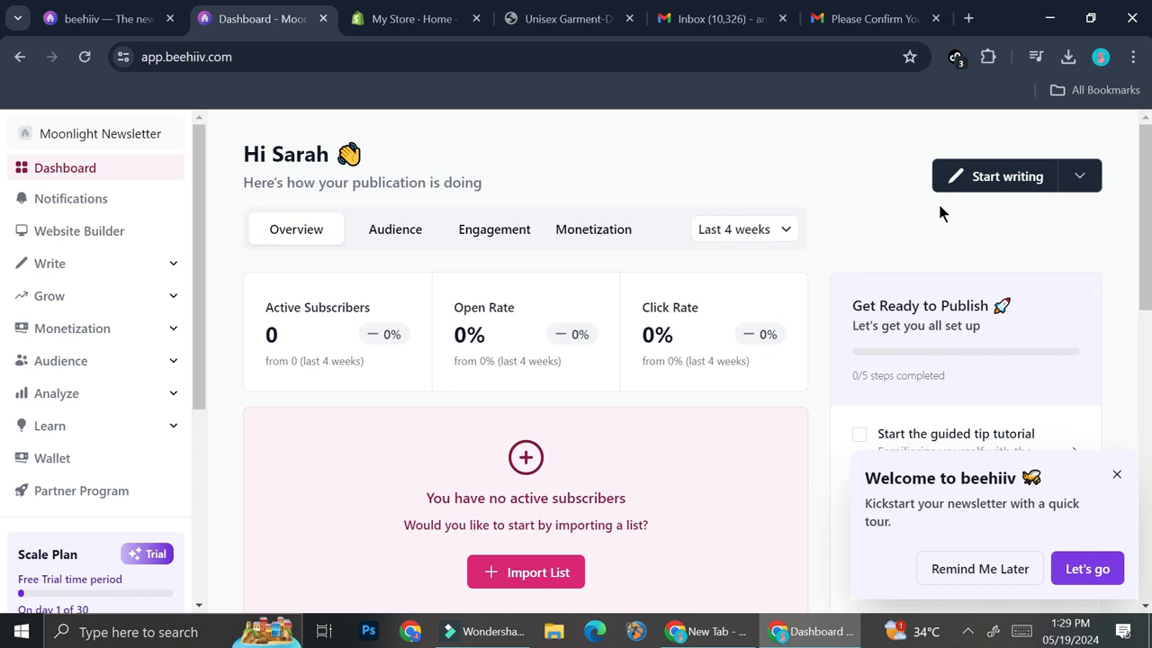
left_click(1116, 475)
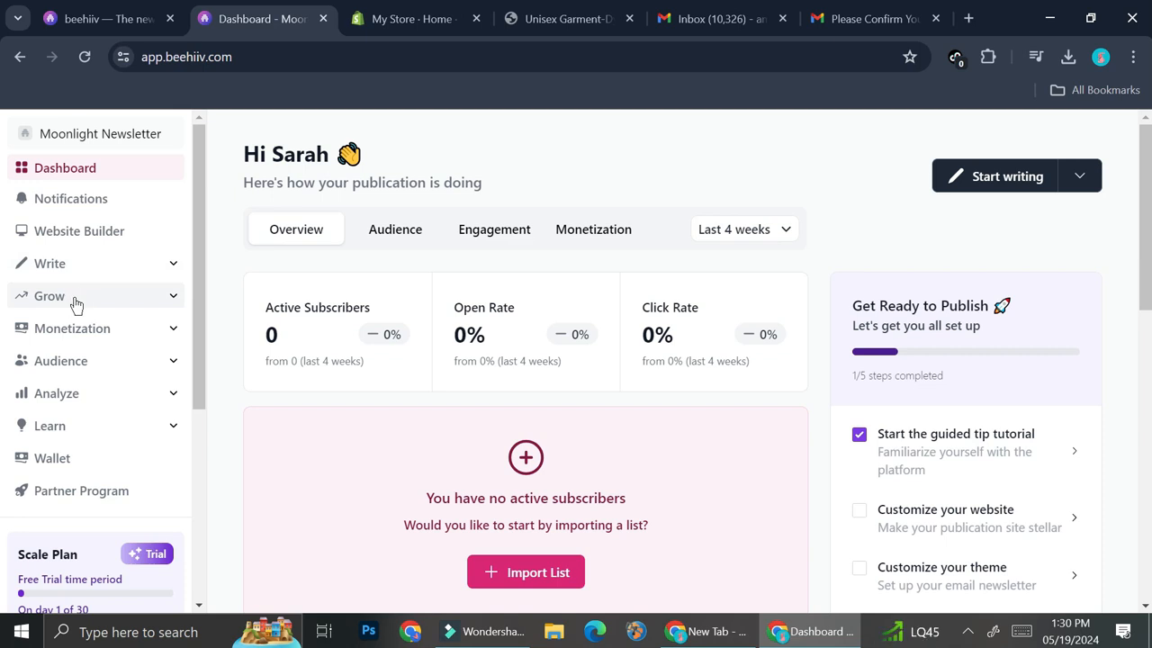
left_click(144, 330)
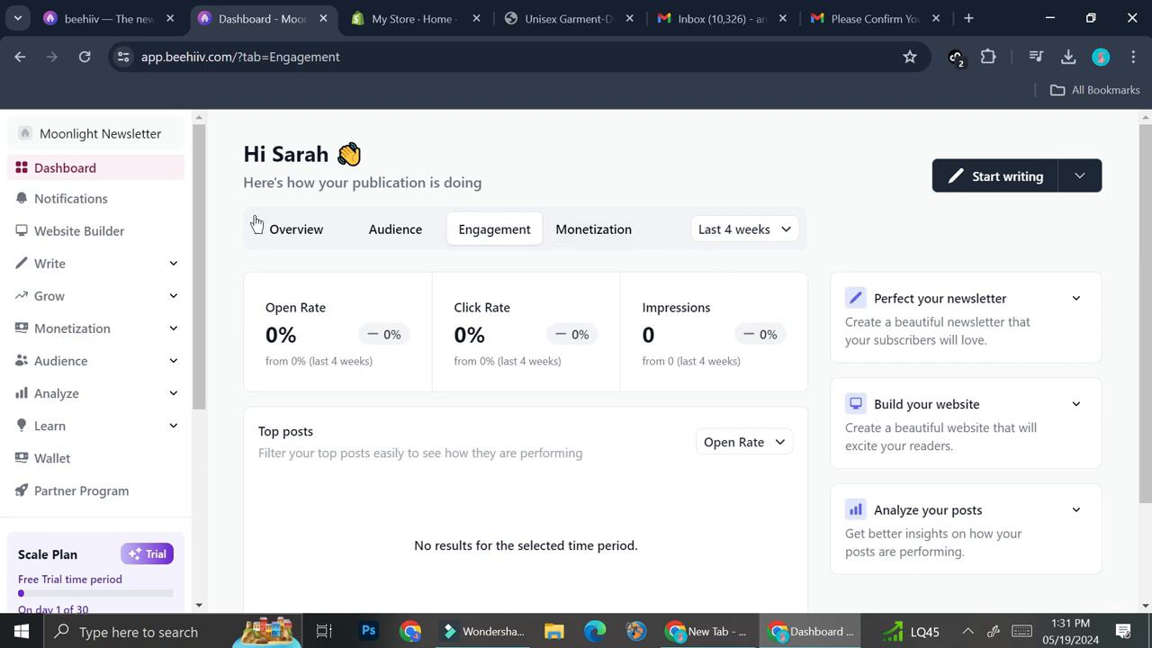
- Open the referral program under Grow, look over its overview and start a new milestone in its configuration
left_click(50, 297)
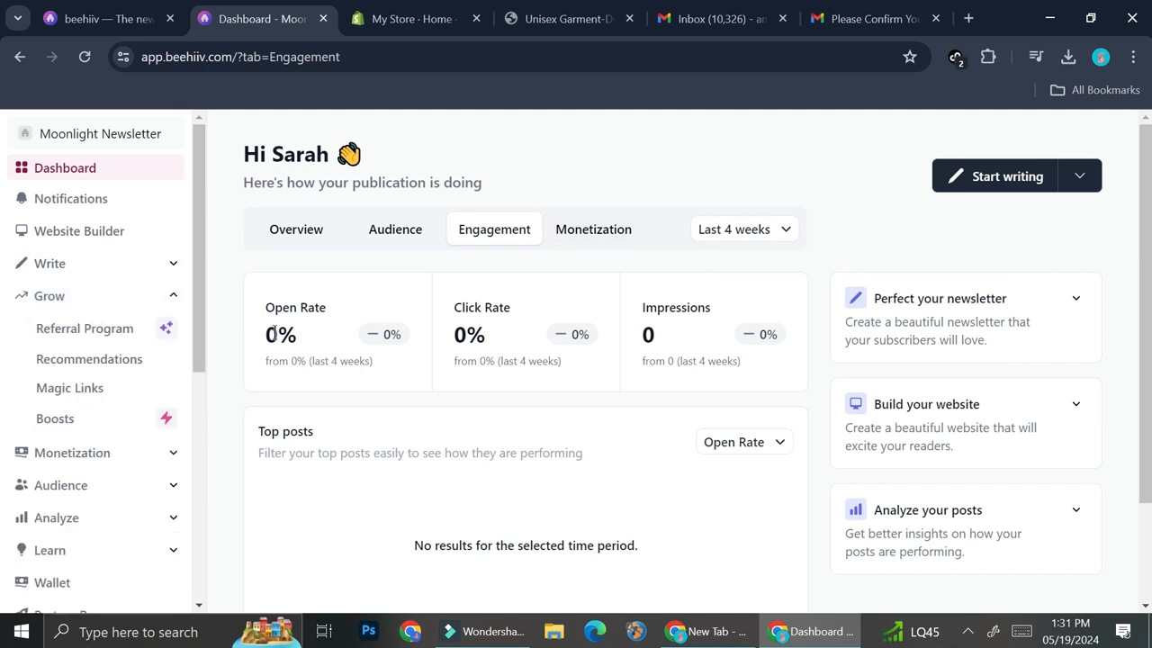
left_click(144, 328)
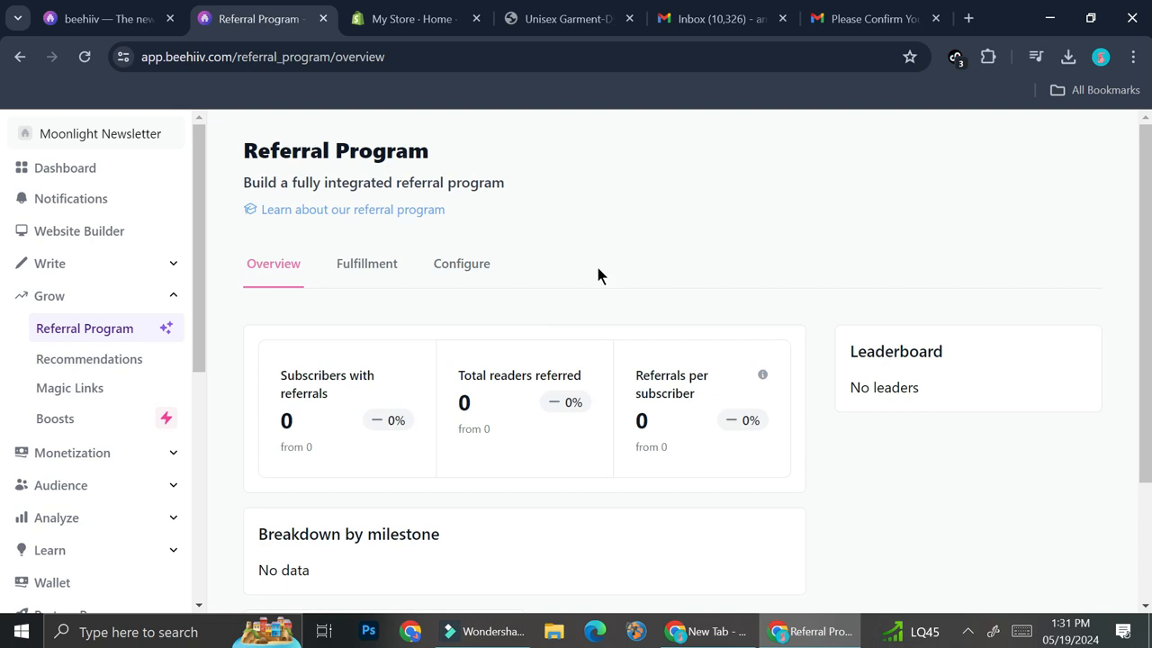
scroll(705, 353, "down", 2)
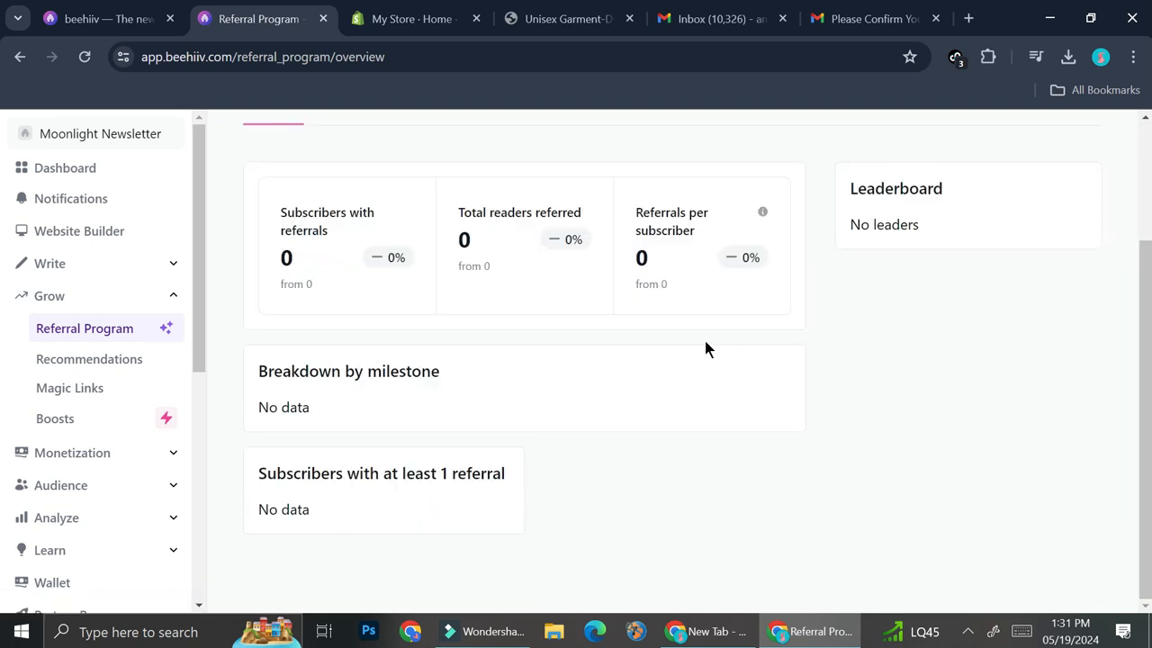
scroll(704, 349, "up", 1)
left_click(461, 191)
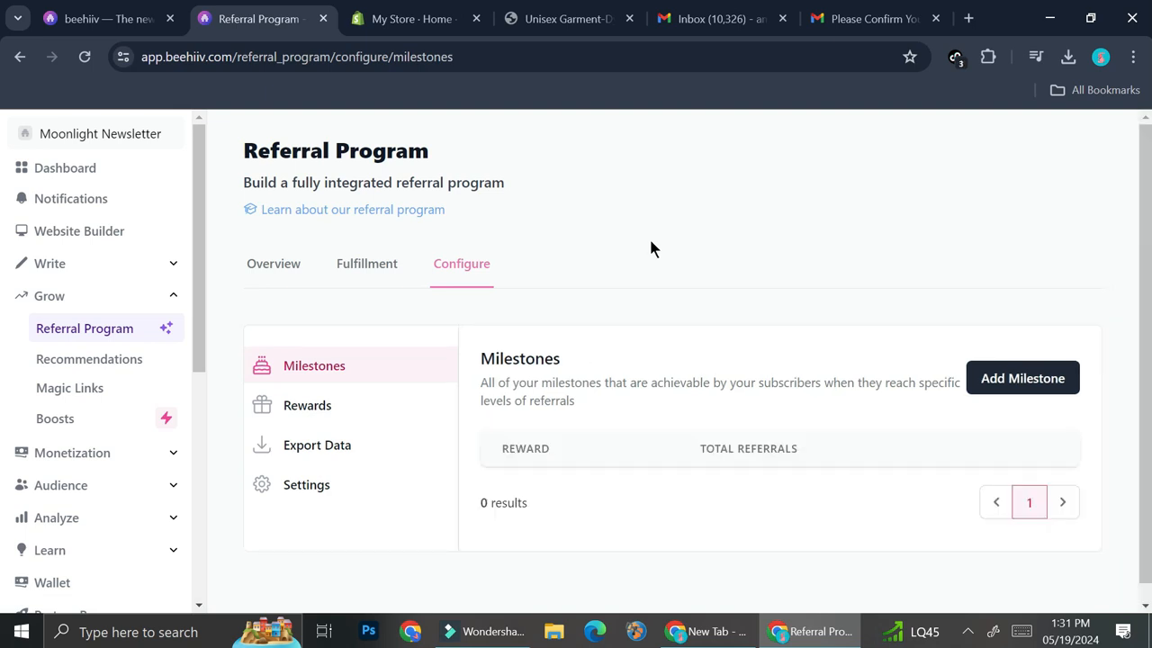
left_click(1022, 396)
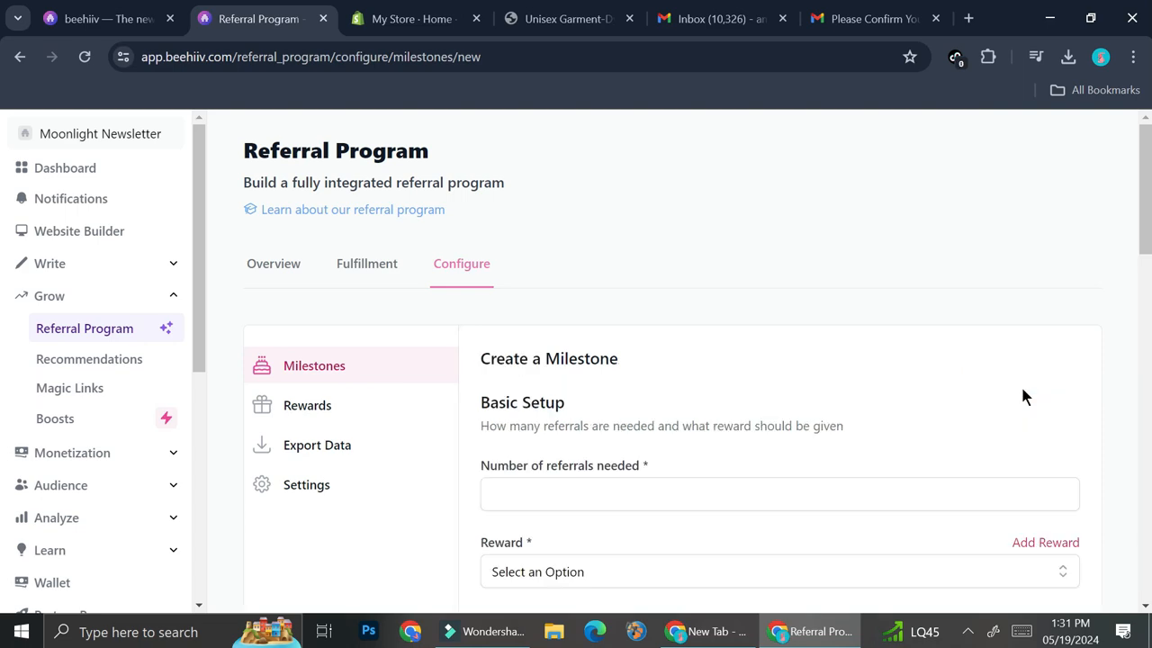
- Look through the milestone form and set the number of referrals needed to 1
scroll(1020, 389, "down", 7)
scroll(926, 342, "up", 3)
scroll(897, 333, "up", 3)
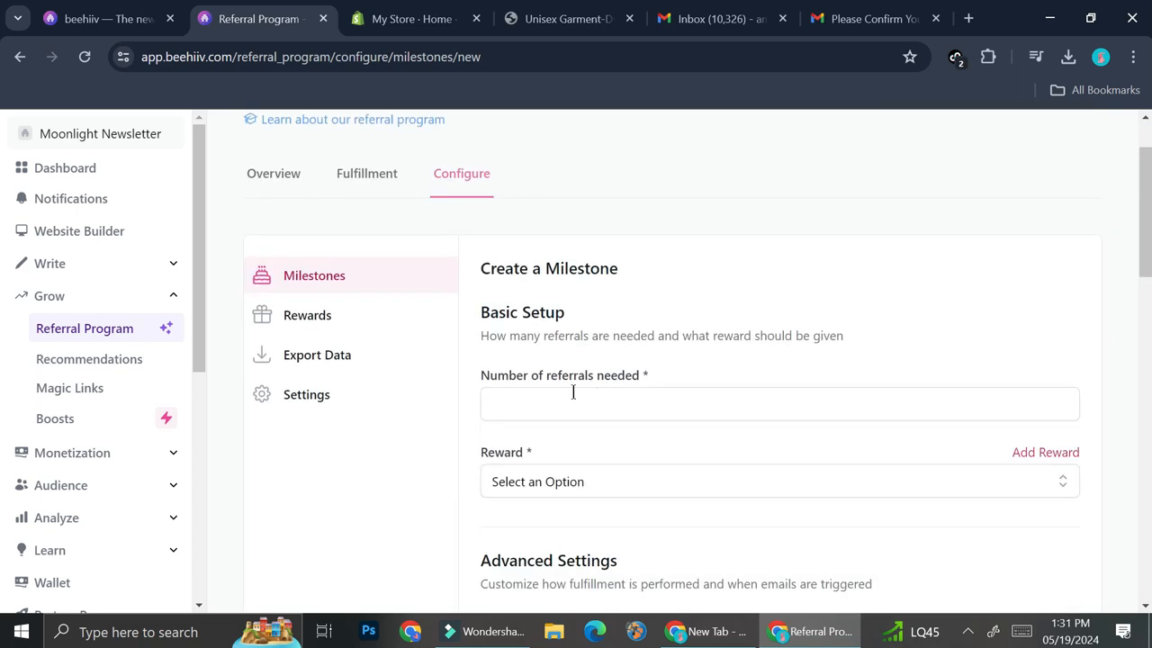
left_click(552, 393)
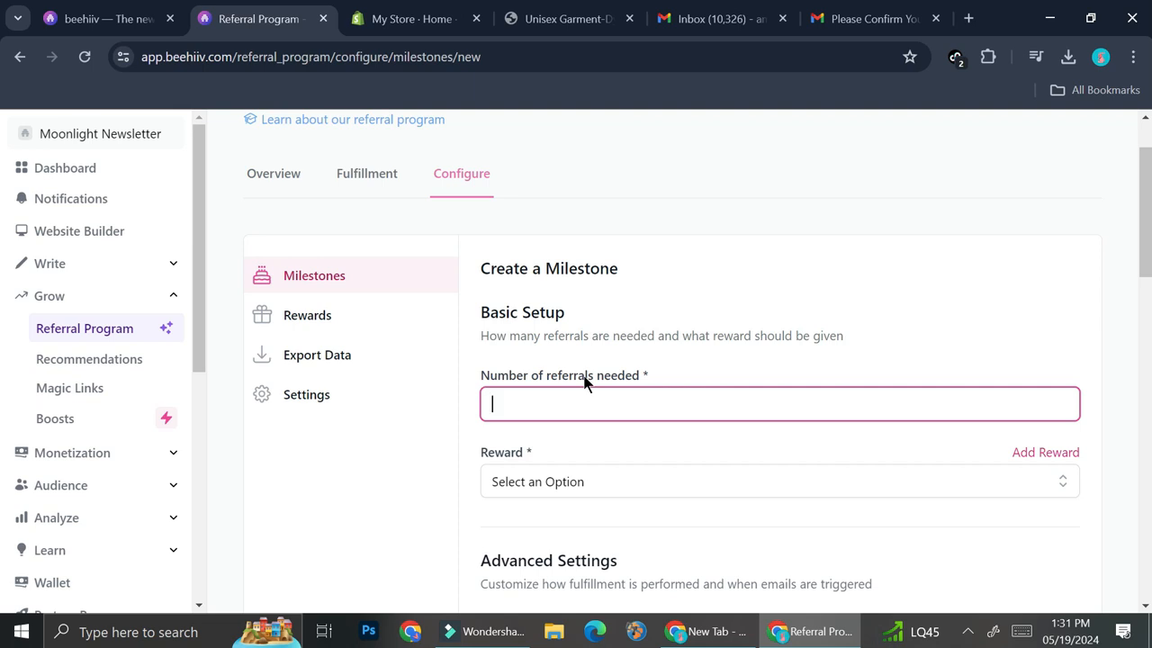
type("1")
- Start a new reward for the milestone named "T-shirt" with the description "Get a one time 100% Discount code for a t shirt"
left_click(583, 490)
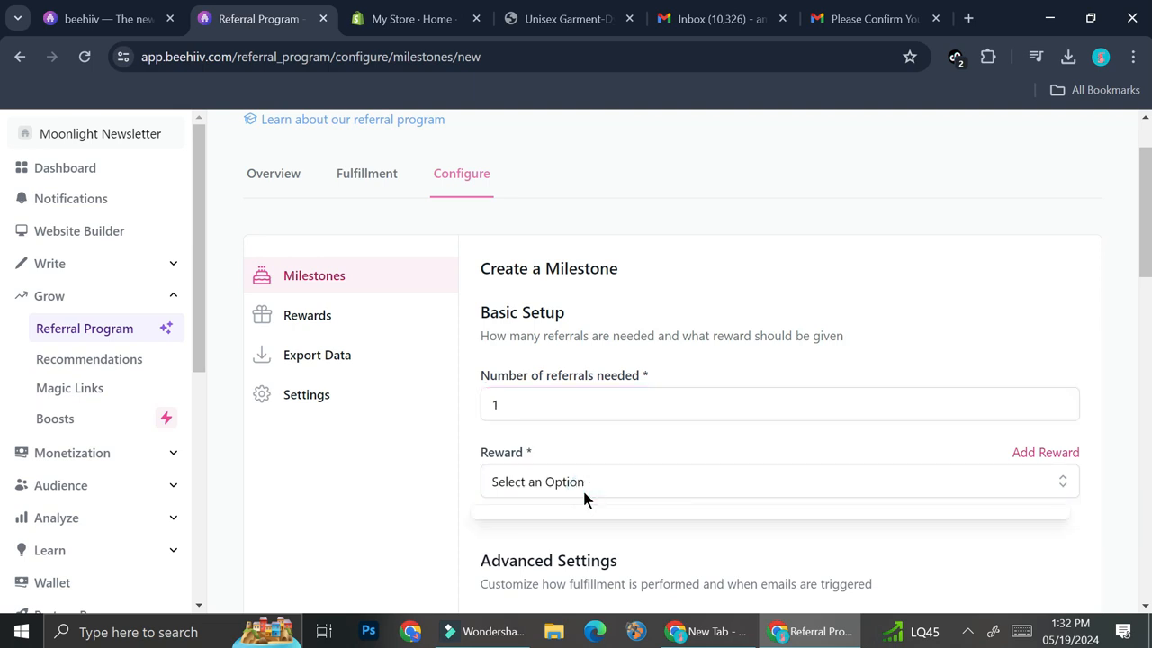
left_click(1039, 452)
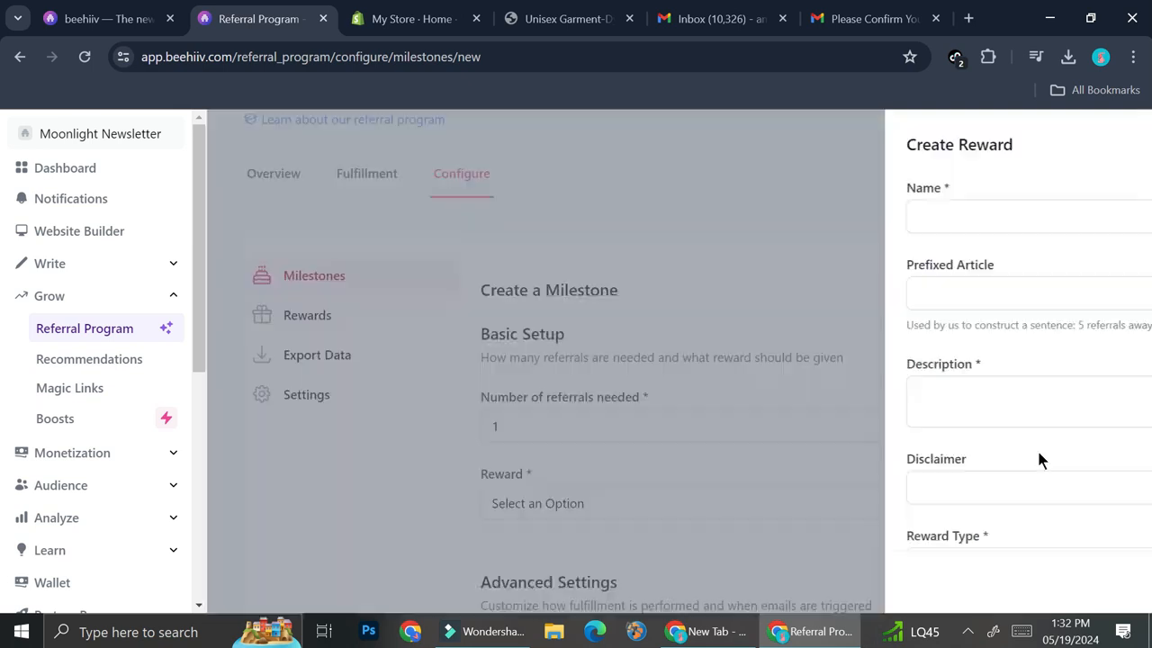
left_click(764, 219)
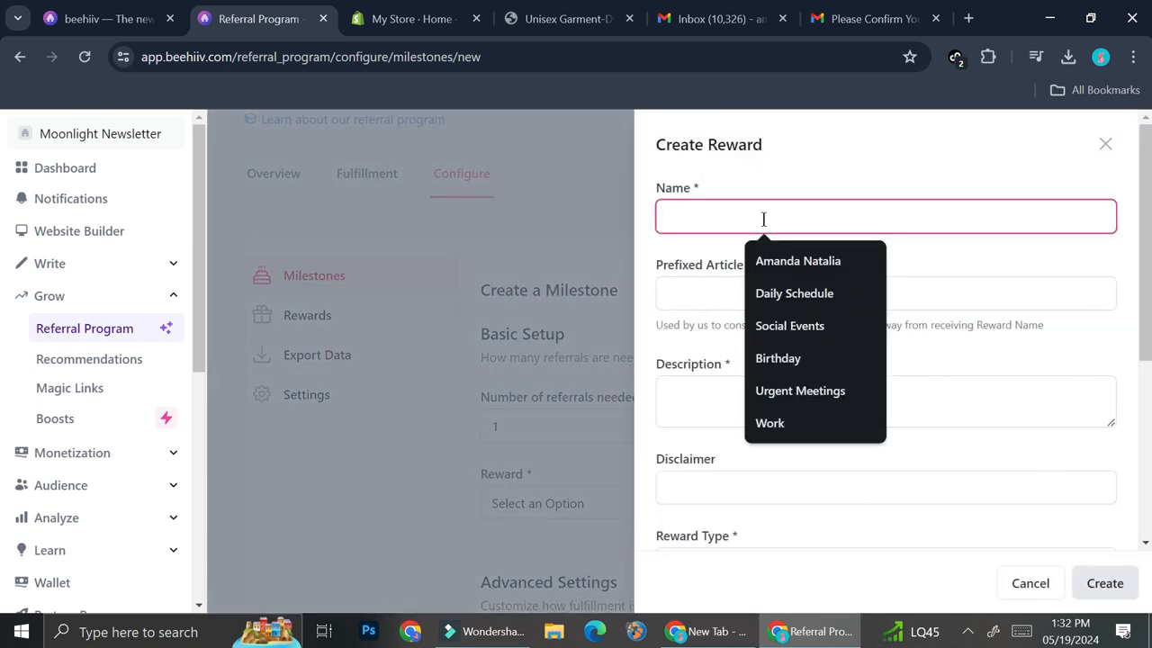
left_click(717, 158)
left_click(721, 215)
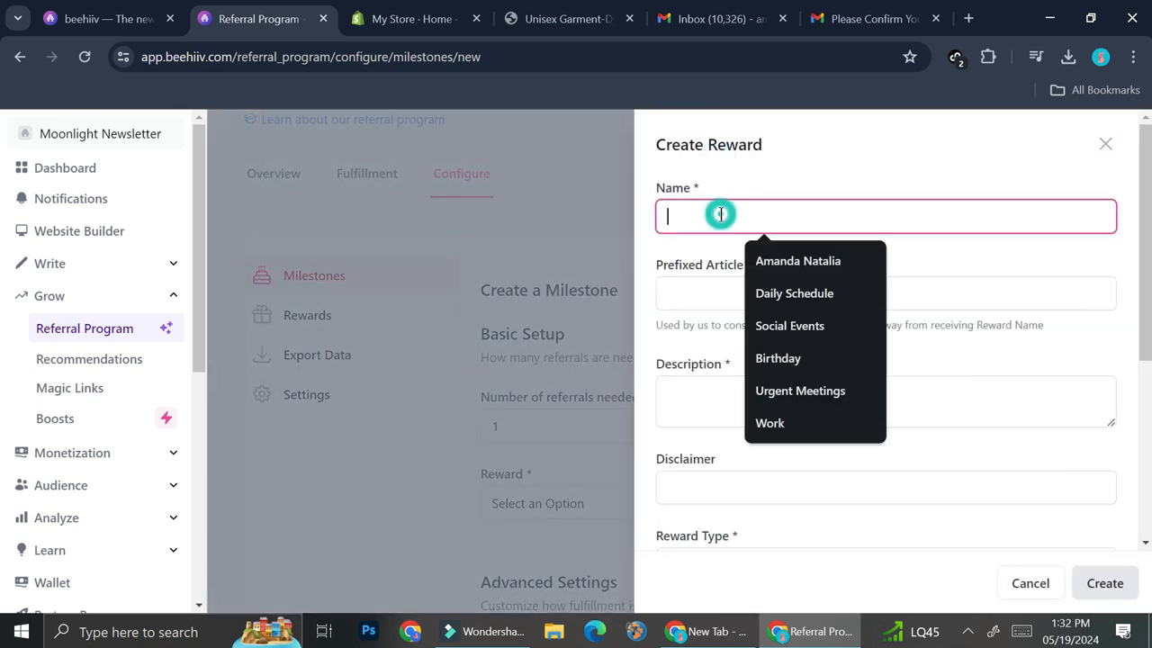
type("T-shirt")
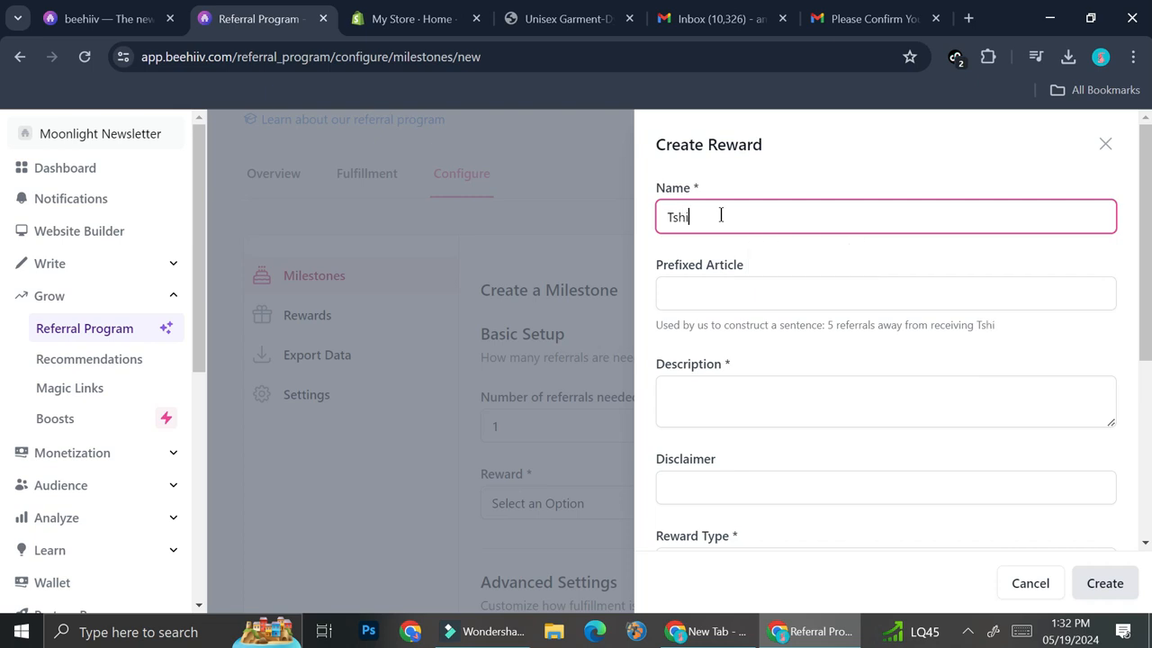
left_click(783, 396)
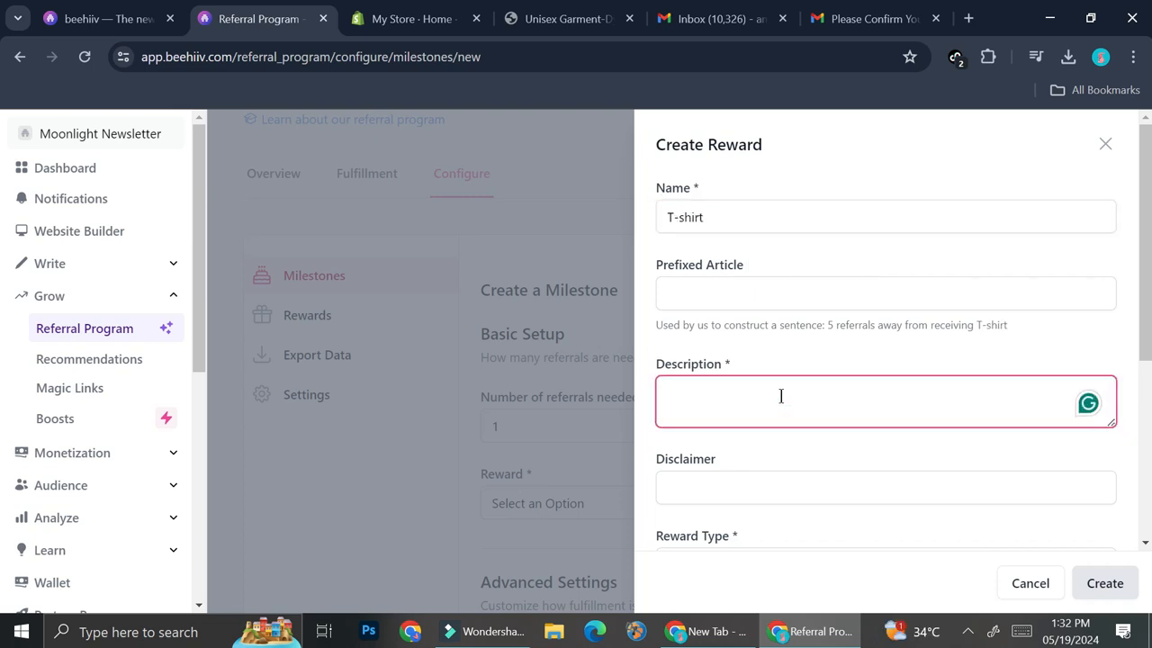
type("Get a one time 100% Discount code for a t shirt")
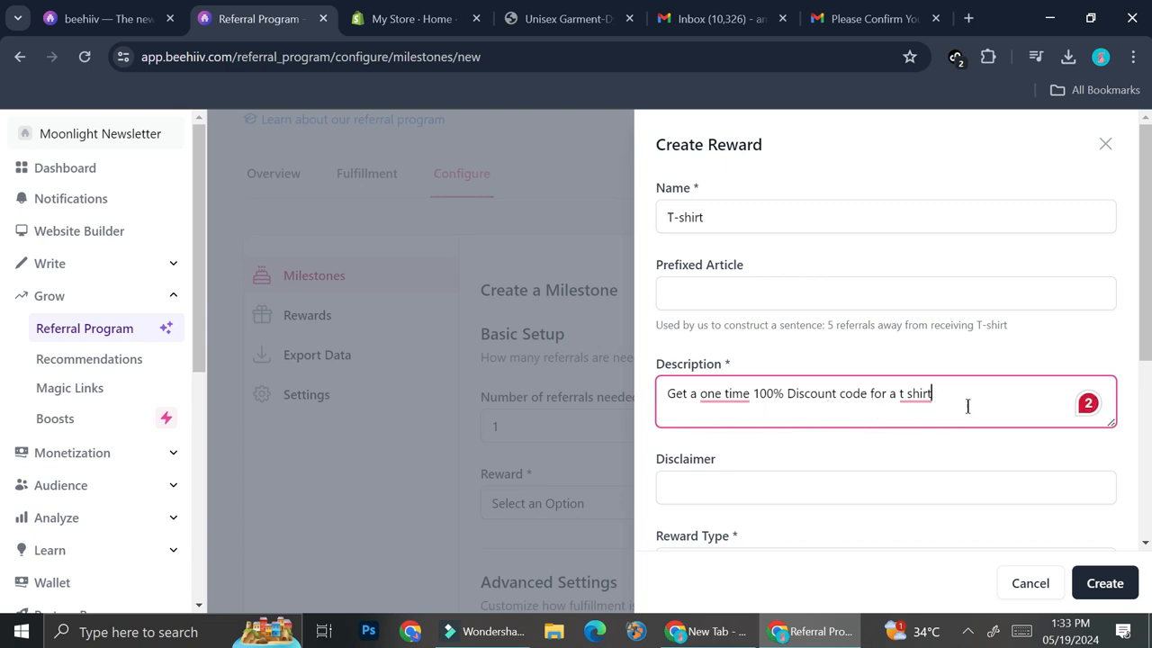
- Set the reward type to Promo Code, leaving the disclaimer empty
scroll(805, 416, "down", 2)
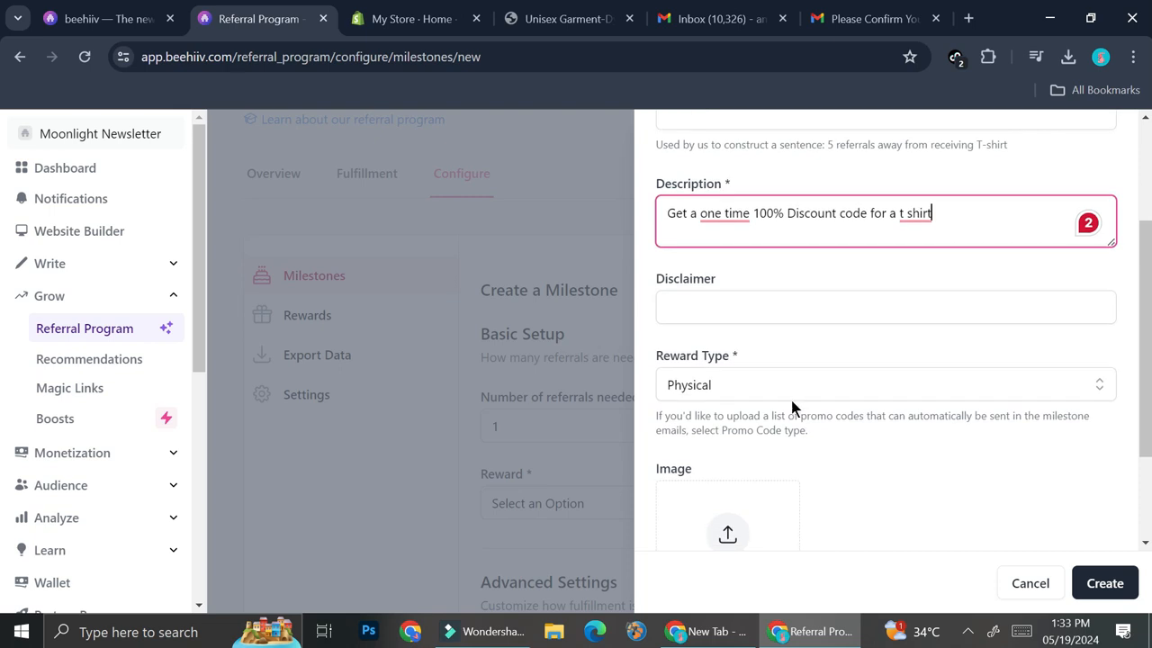
left_click(758, 303)
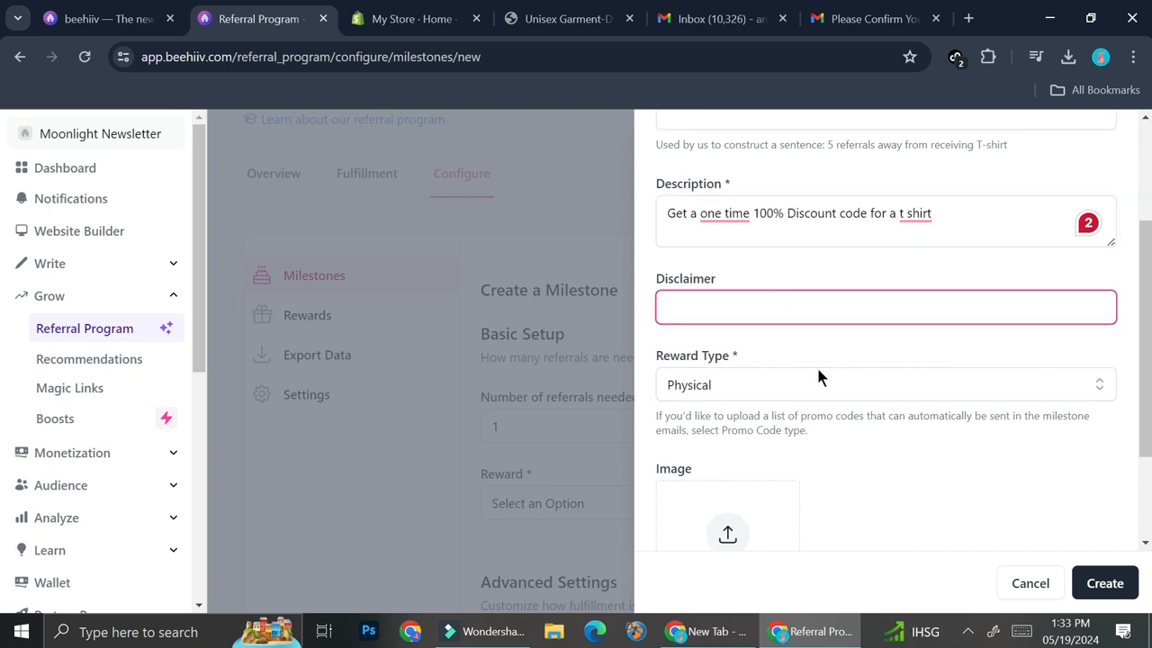
left_click(796, 383)
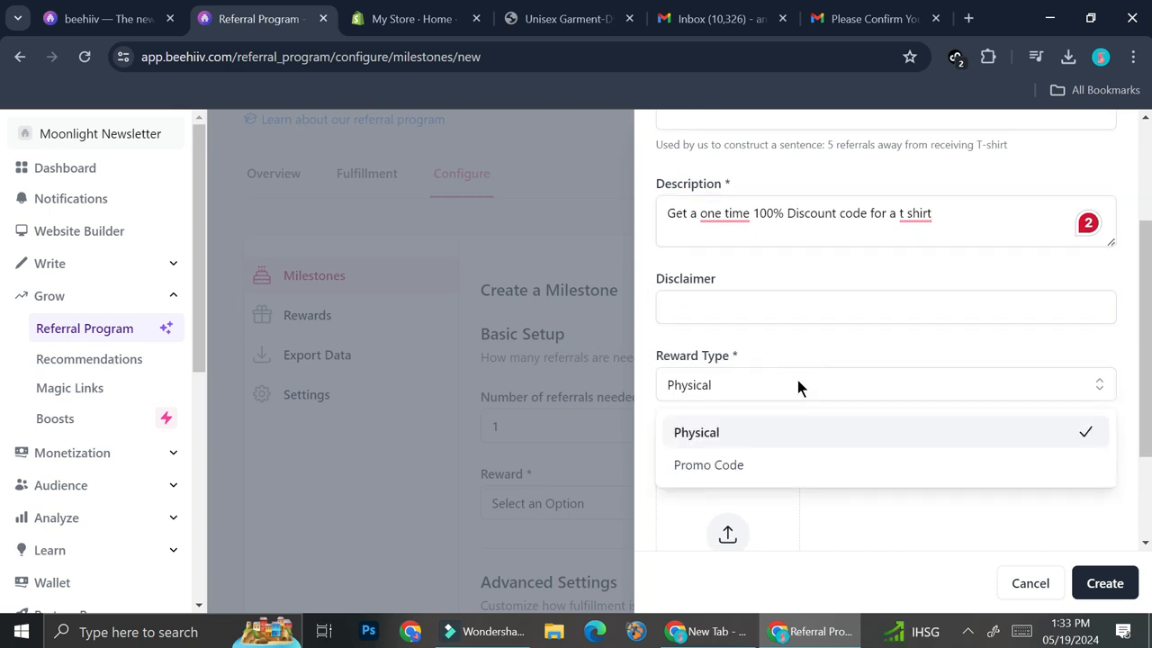
left_click(792, 466)
scroll(899, 453, "down", 2)
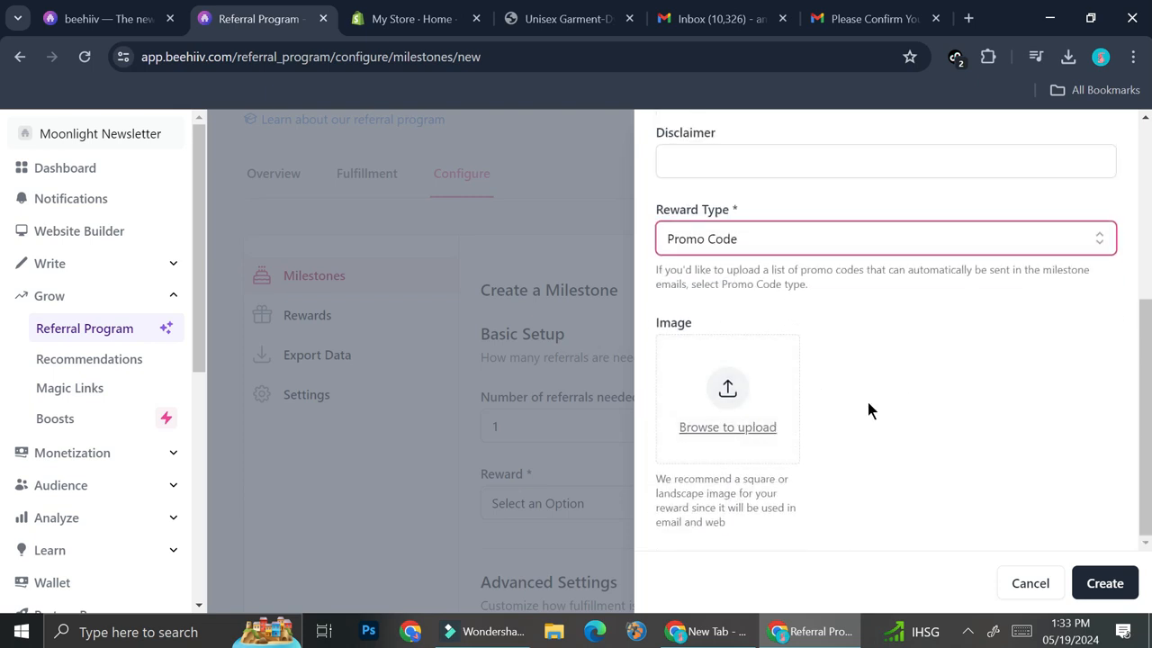
- Switch to the store's Unisex Garment-Dyed T-shirt page and save the black shirt image as a WEBP file in Downloads
left_click(378, 14)
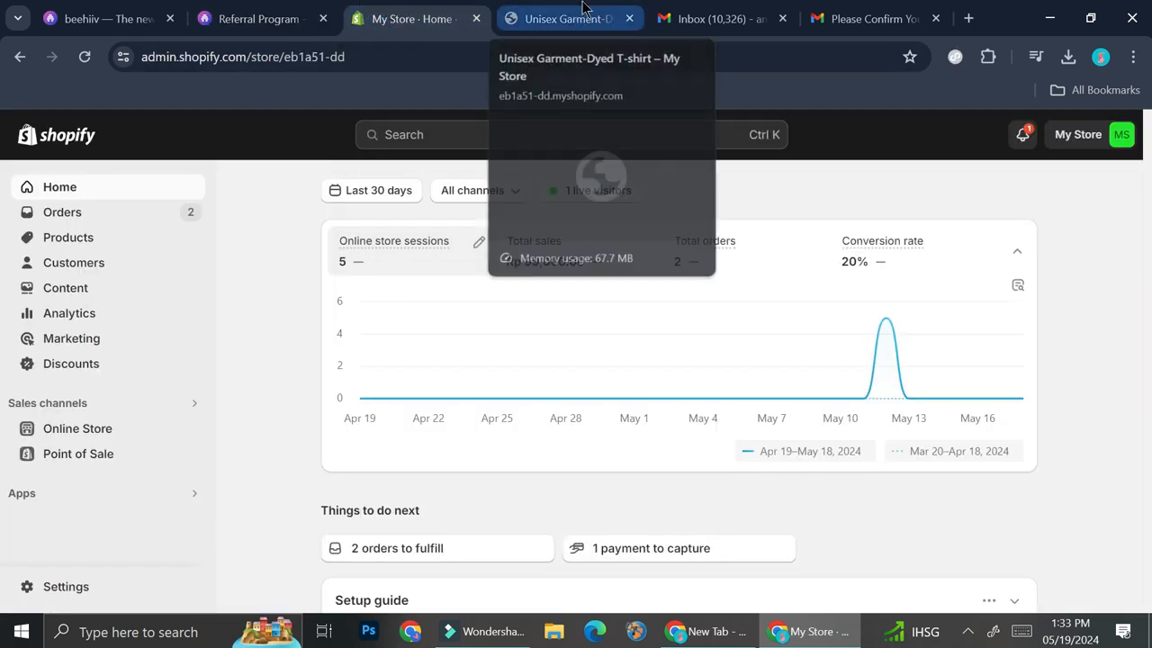
left_click(562, 18)
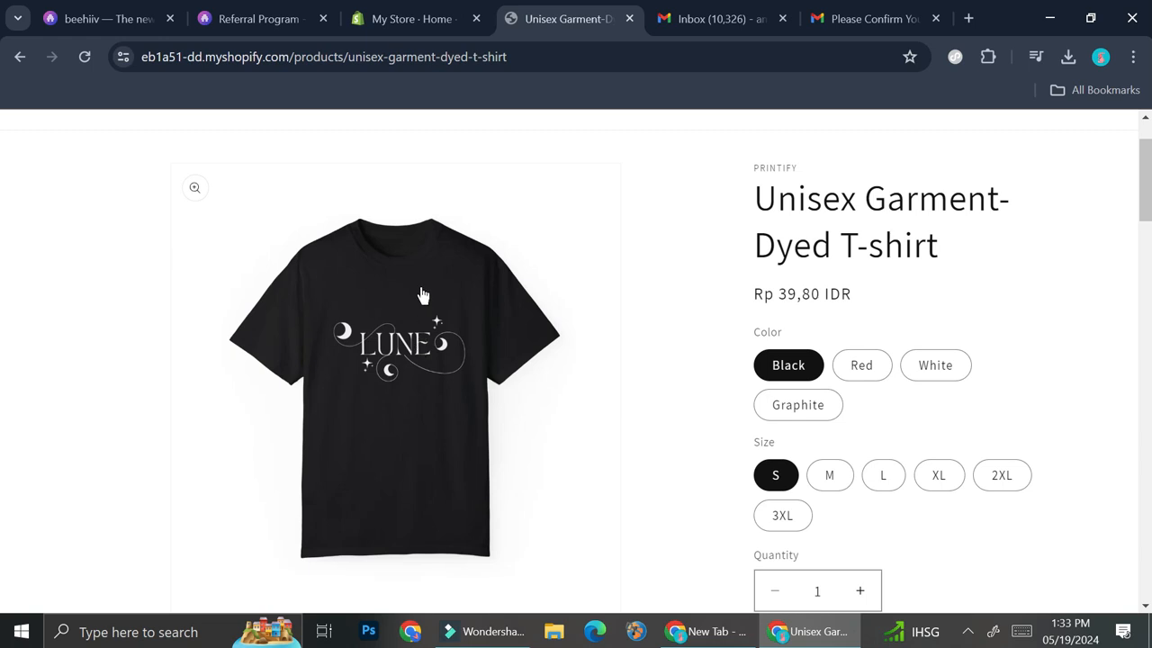
right_click(457, 351)
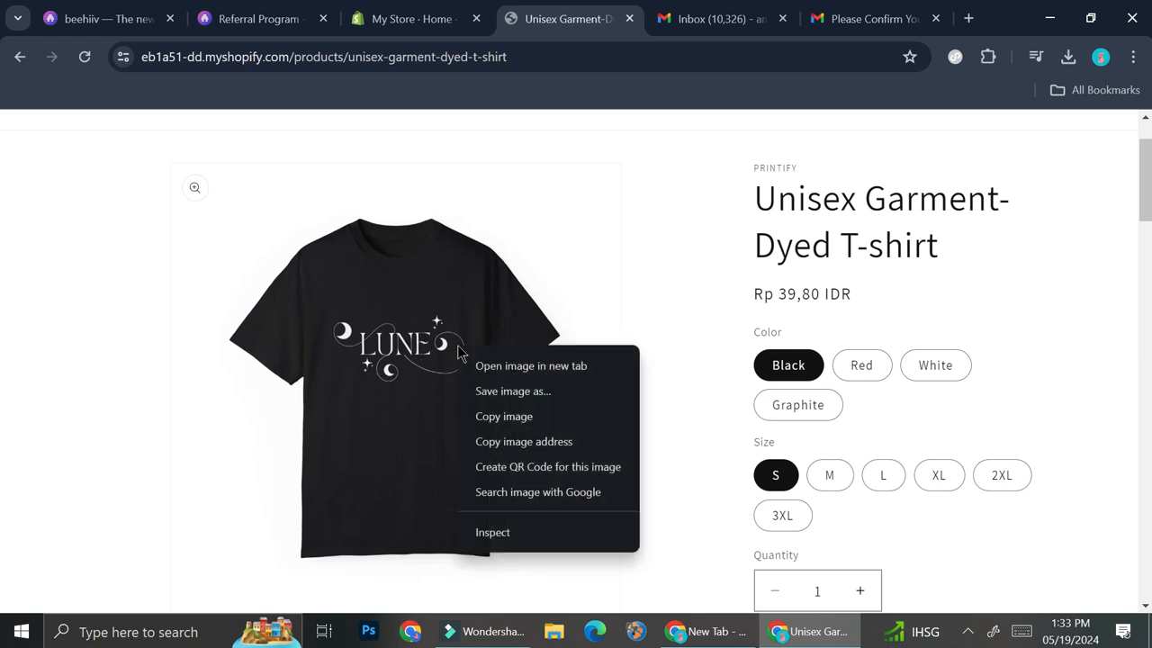
left_click(492, 389)
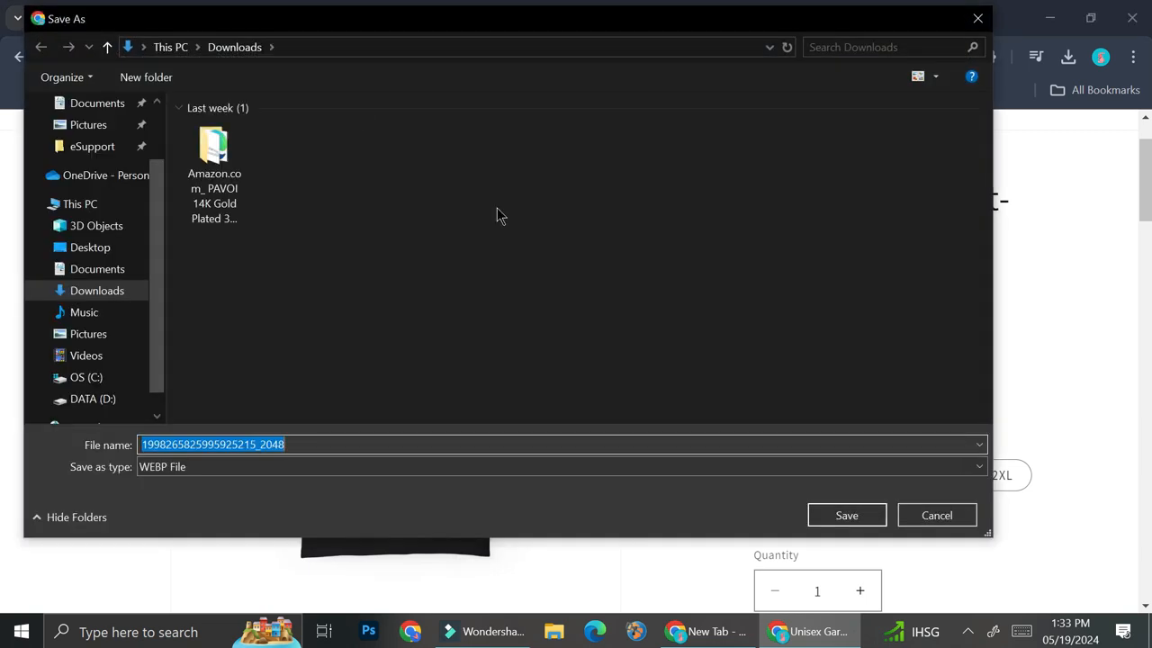
left_click(848, 515)
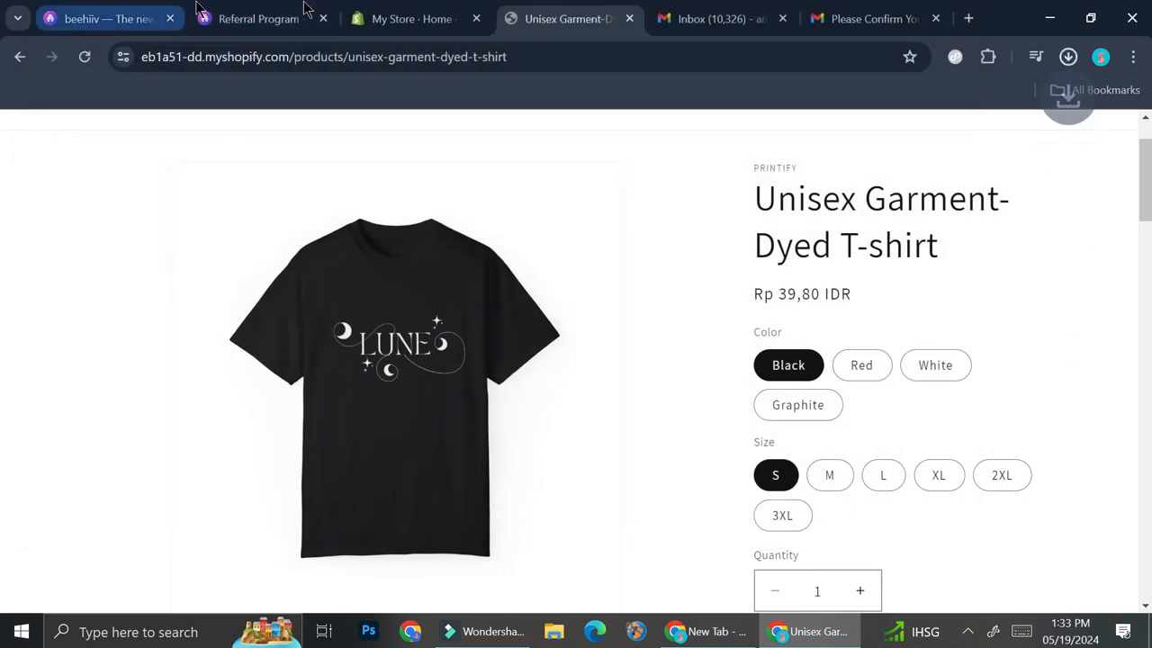
- Return to the beehiiv reward form, upload the black T-shirt image and create the reward
left_click(410, 18)
left_click(245, 18)
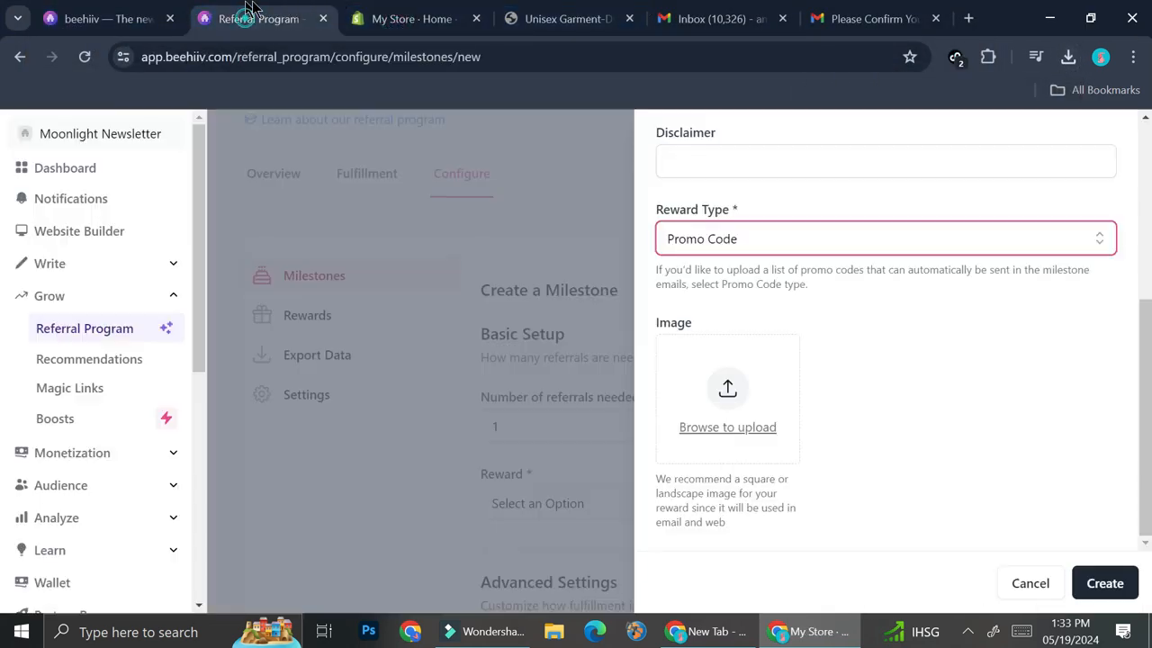
left_click(758, 387)
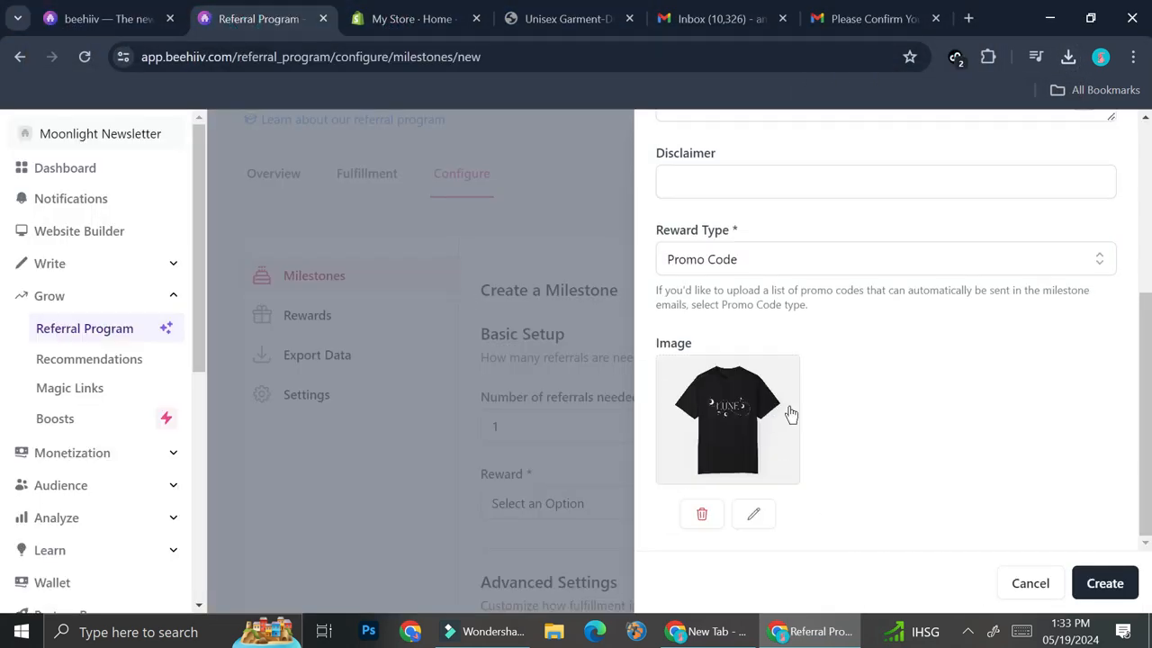
scroll(794, 378, "up", 1)
scroll(846, 369, "down", 1)
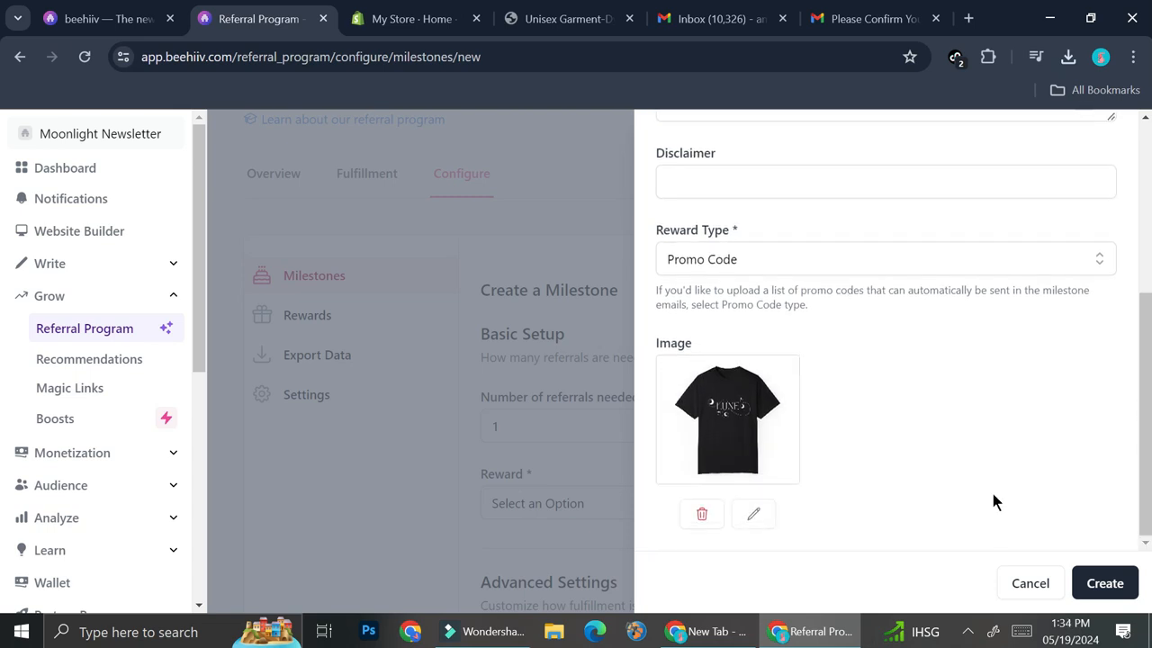
left_click(1102, 582)
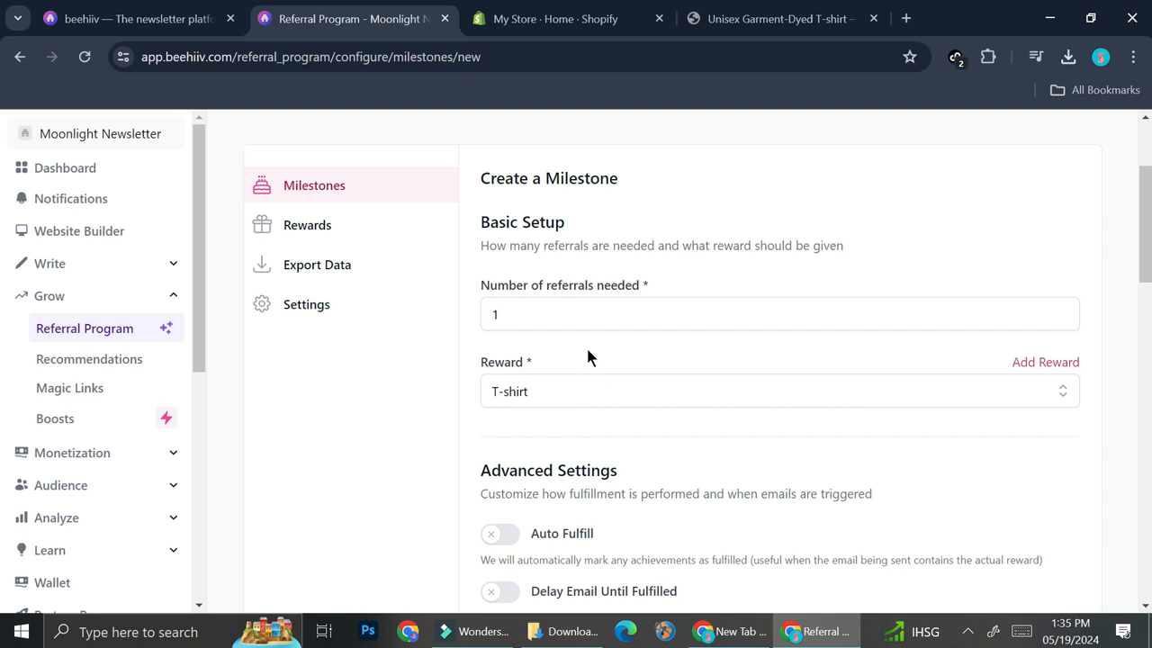
- Look over the milestone's advanced settings and open the promo code manager
scroll(618, 380, "down", 1)
scroll(682, 389, "down", 2)
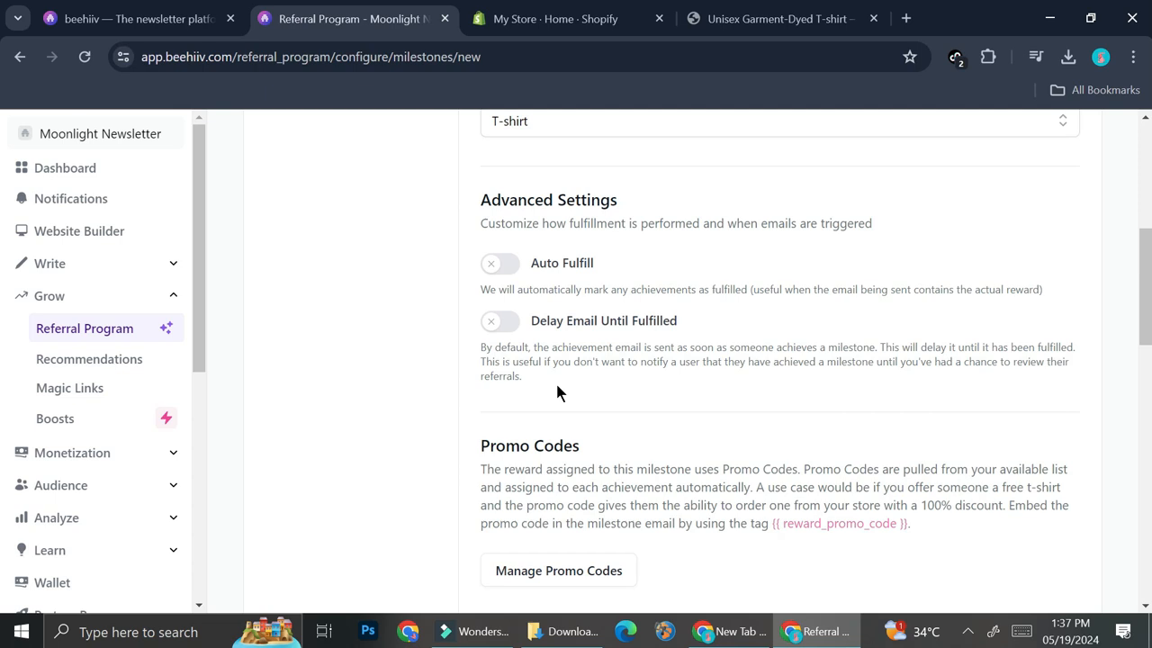
scroll(612, 423, "down", 2)
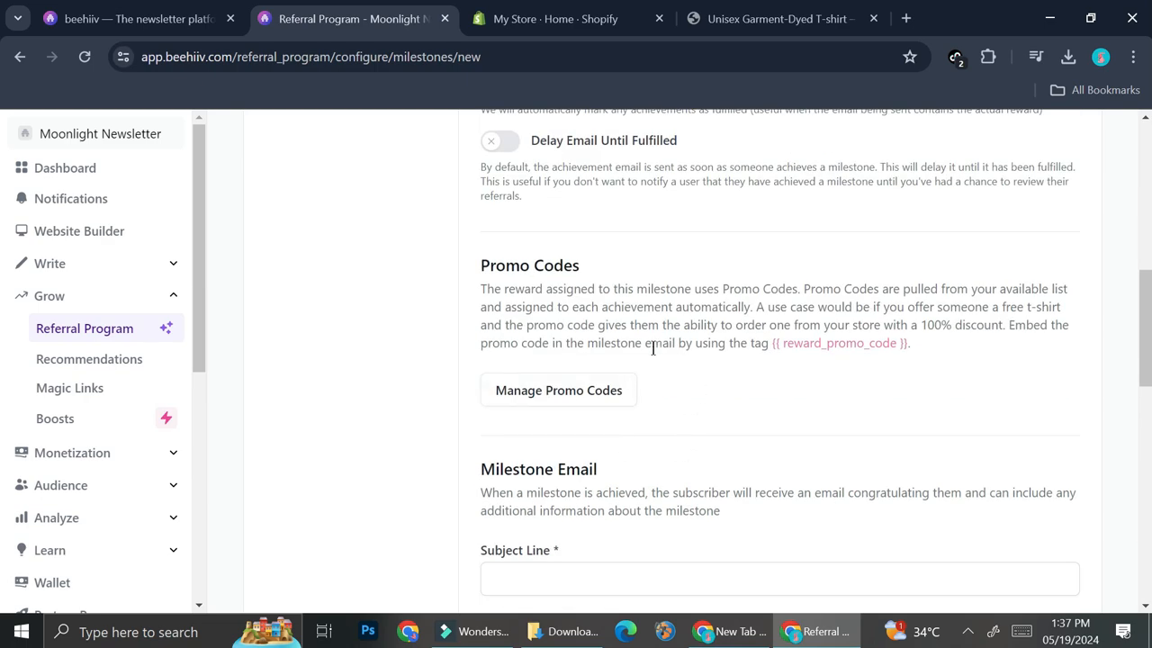
left_click(596, 405)
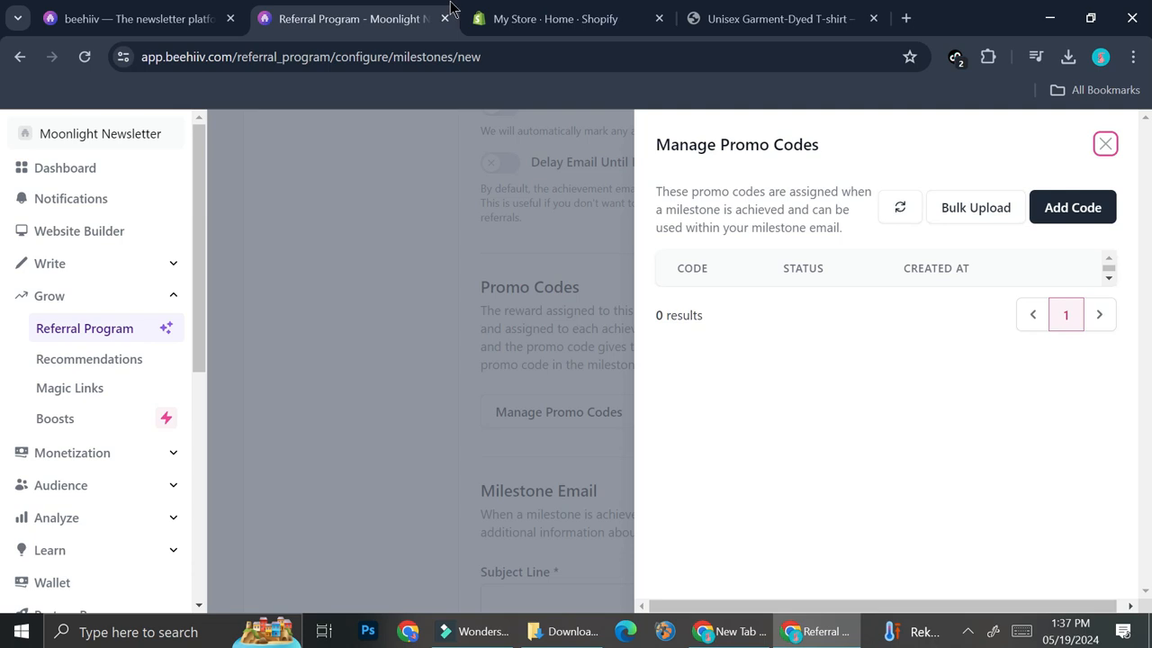
- Switch to the Shopify admin, search the Shopify App Store for a code generator and install Bulk Discount Code Bot
left_click(517, 7)
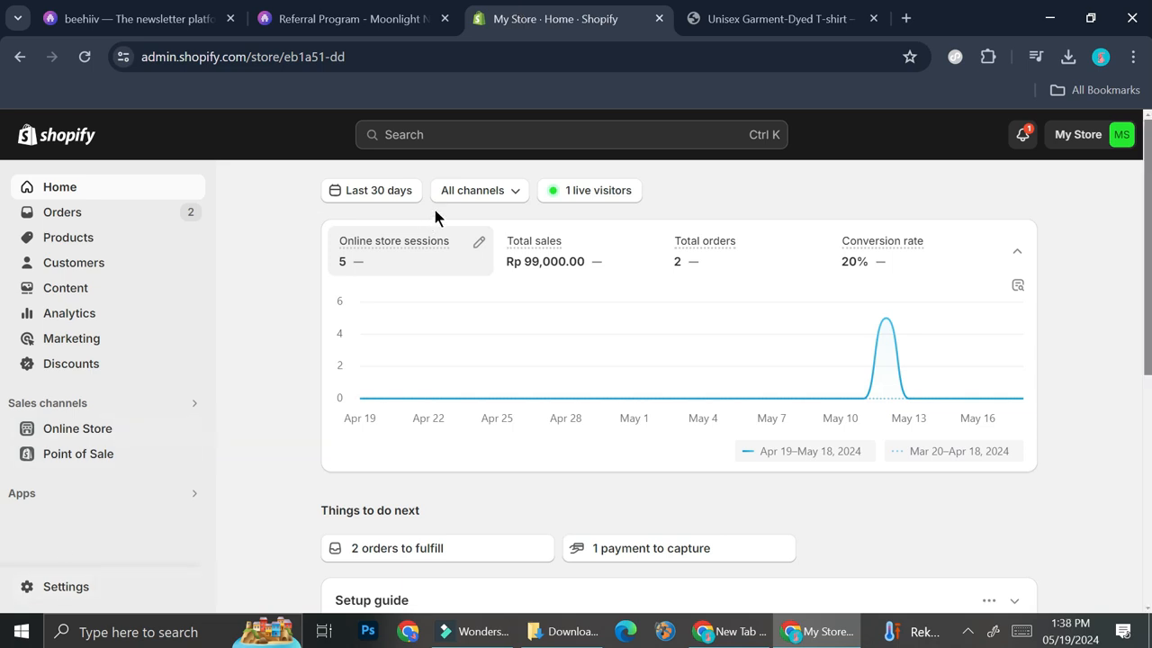
left_click(465, 140)
type("co")
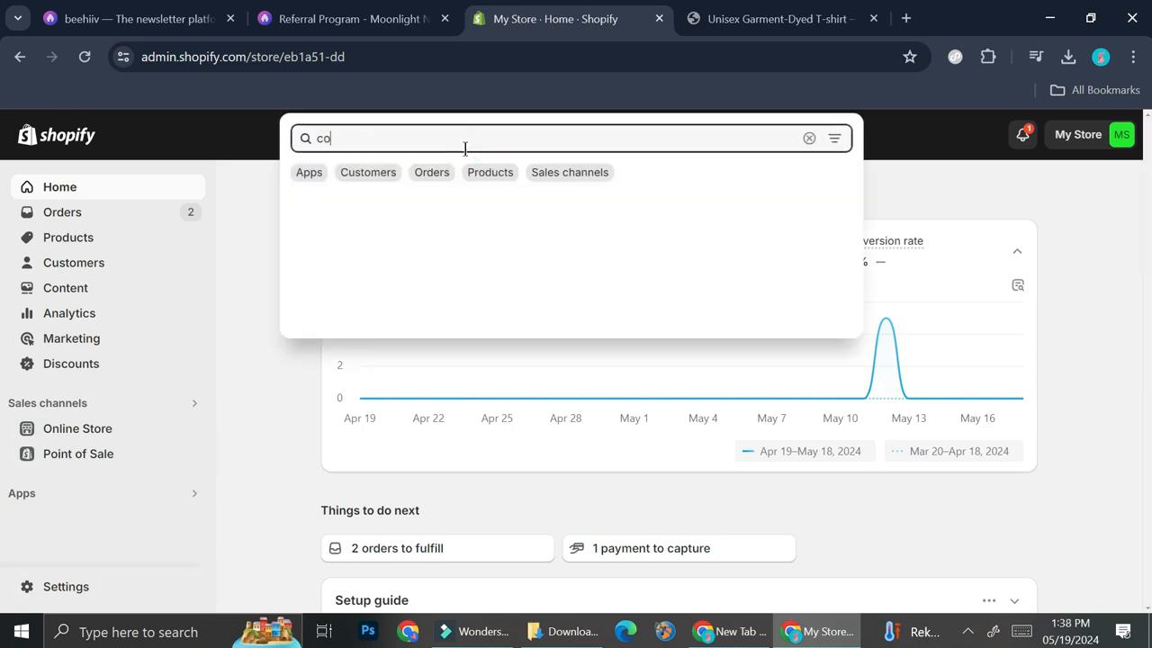
type("dr generatoy")
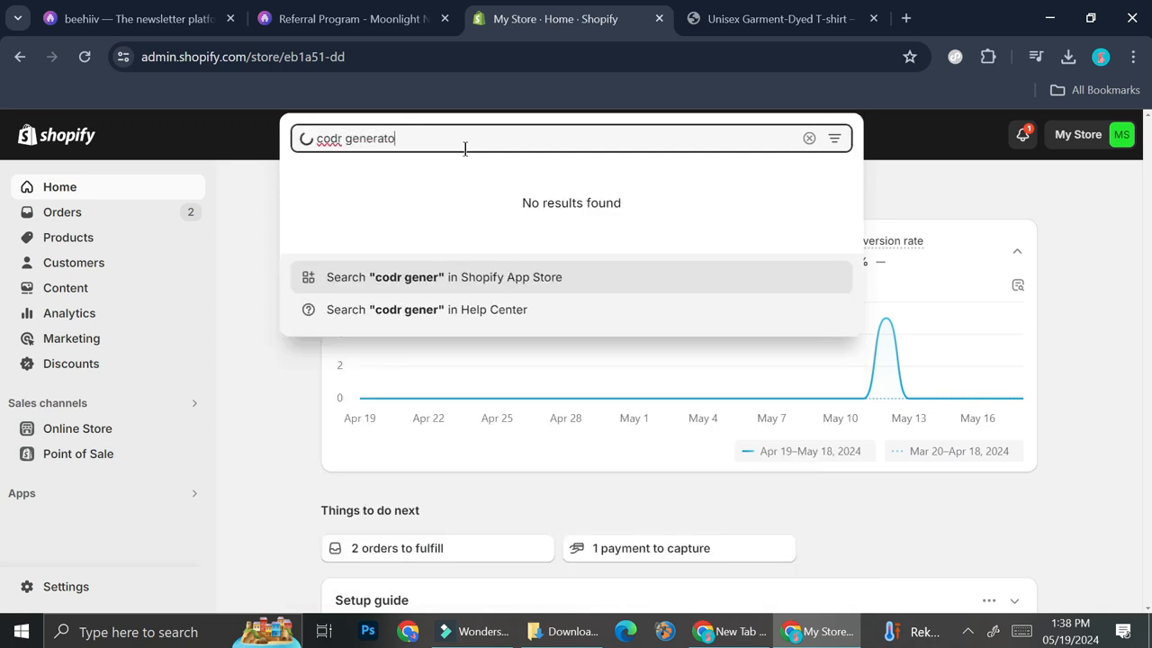
key("BackSpace")
type("r")
left_click(494, 278)
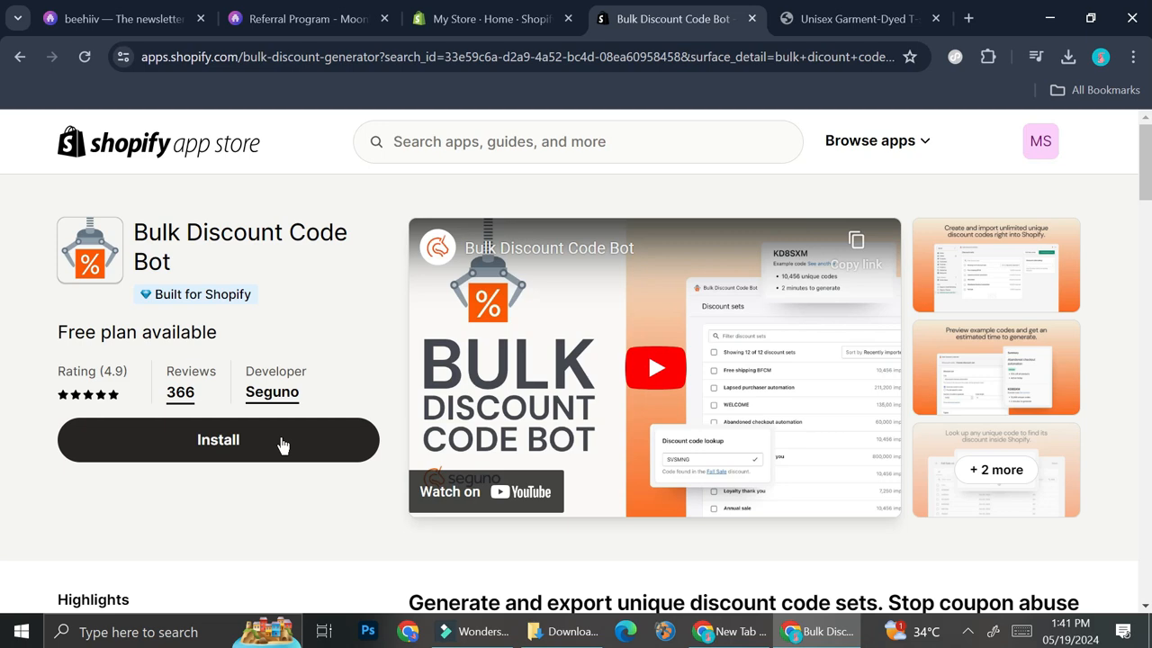
left_click(281, 443)
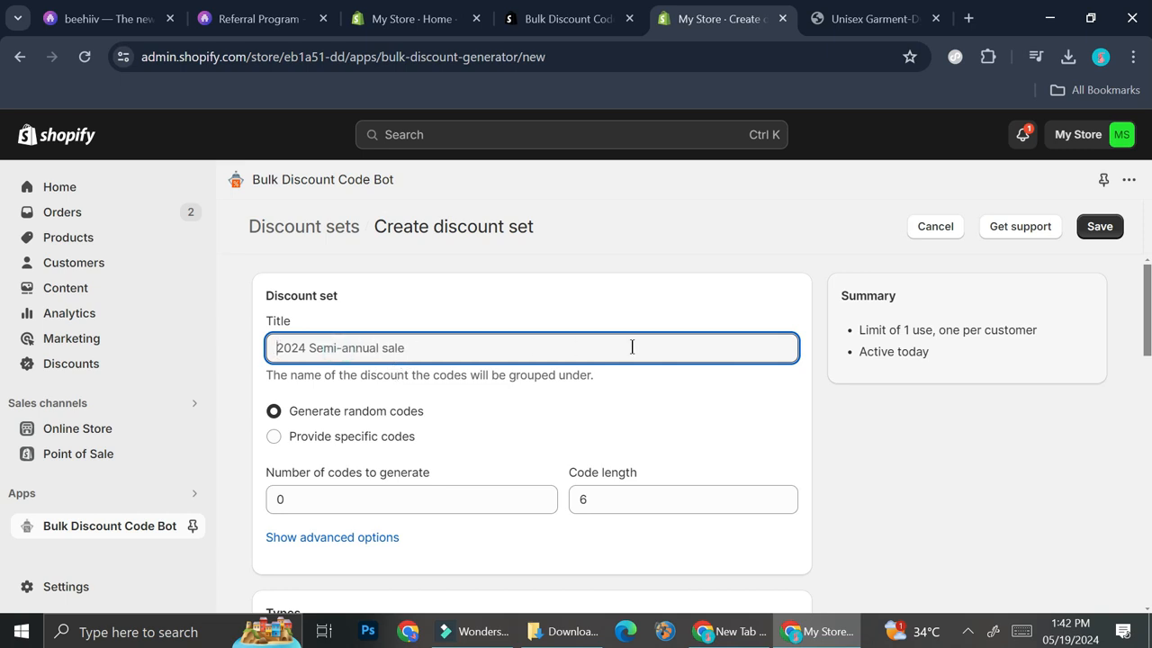
- Title the discount set One Time Discount and set it to generate 10 random codes with a code length of 5
type("One Time Discount")
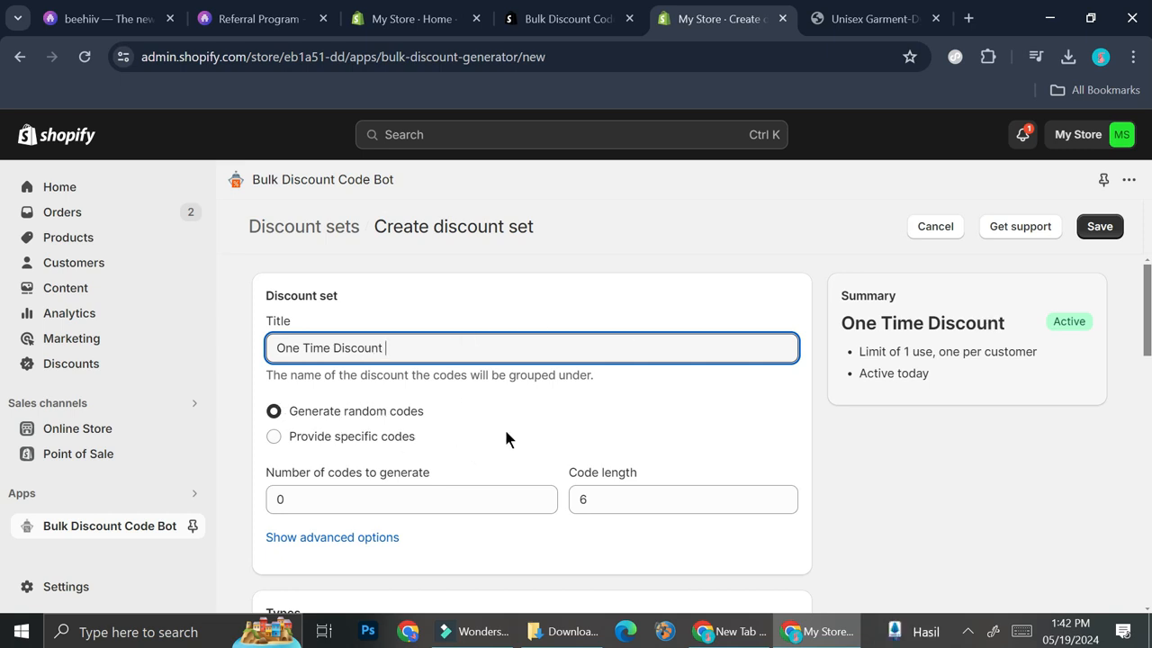
scroll(504, 432, "down", 2)
left_click_drag(367, 320, 253, 329)
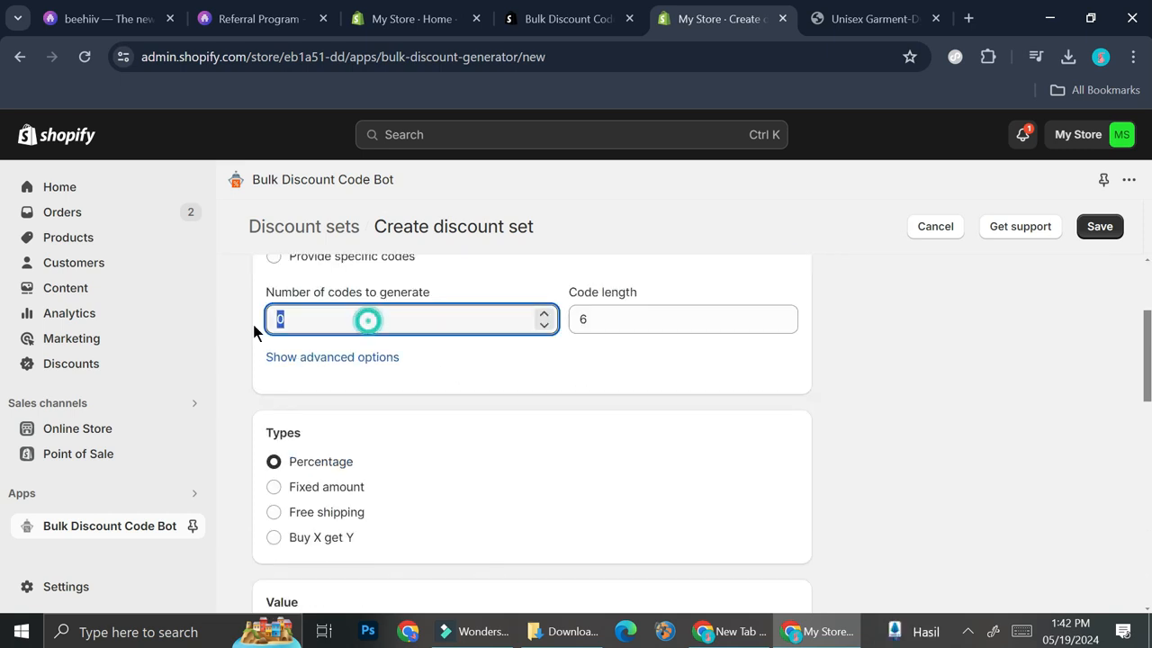
type("10")
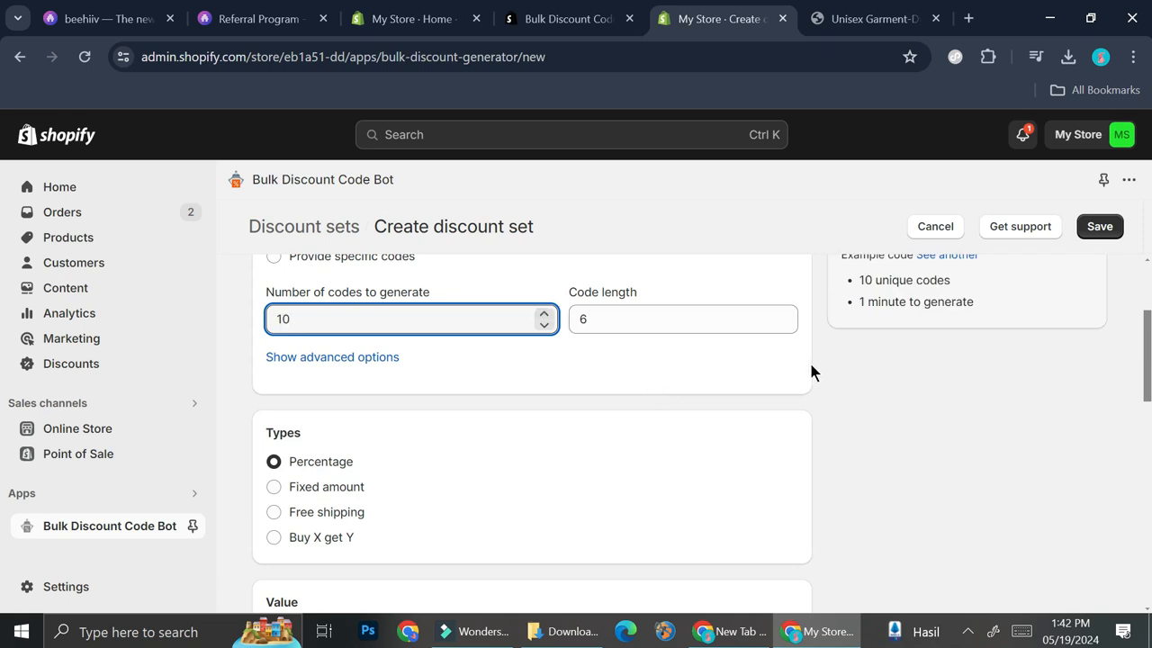
left_click(786, 325)
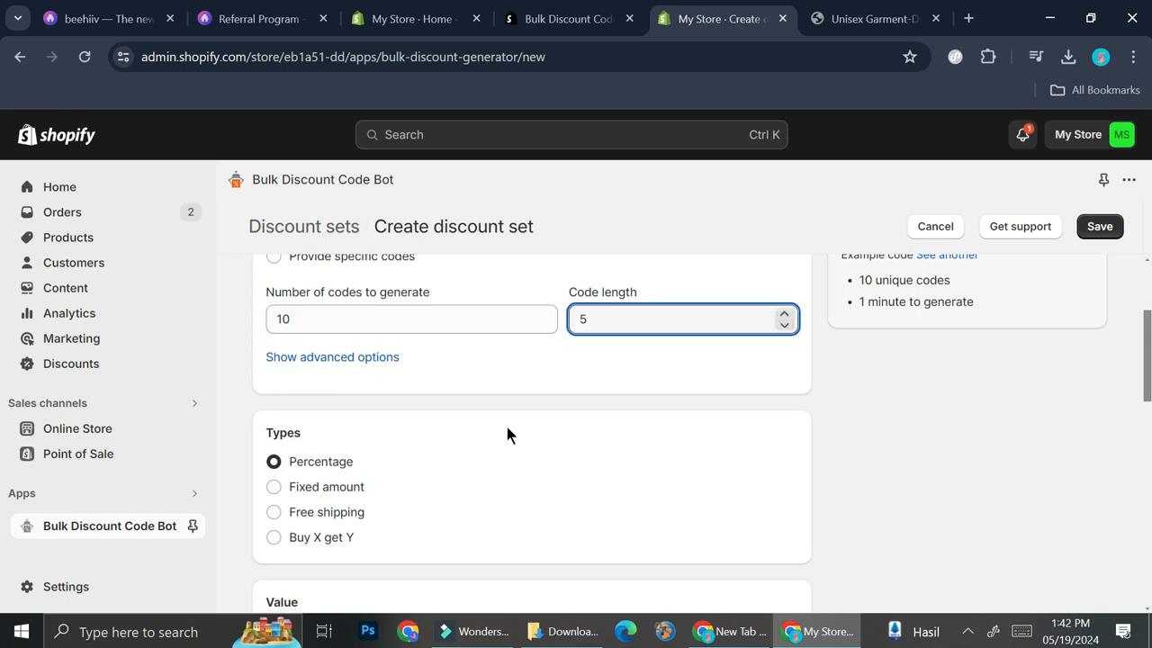
- Set the discount value to 100%, keeping the Percentage type
scroll(316, 387, "down", 2)
left_click(386, 483)
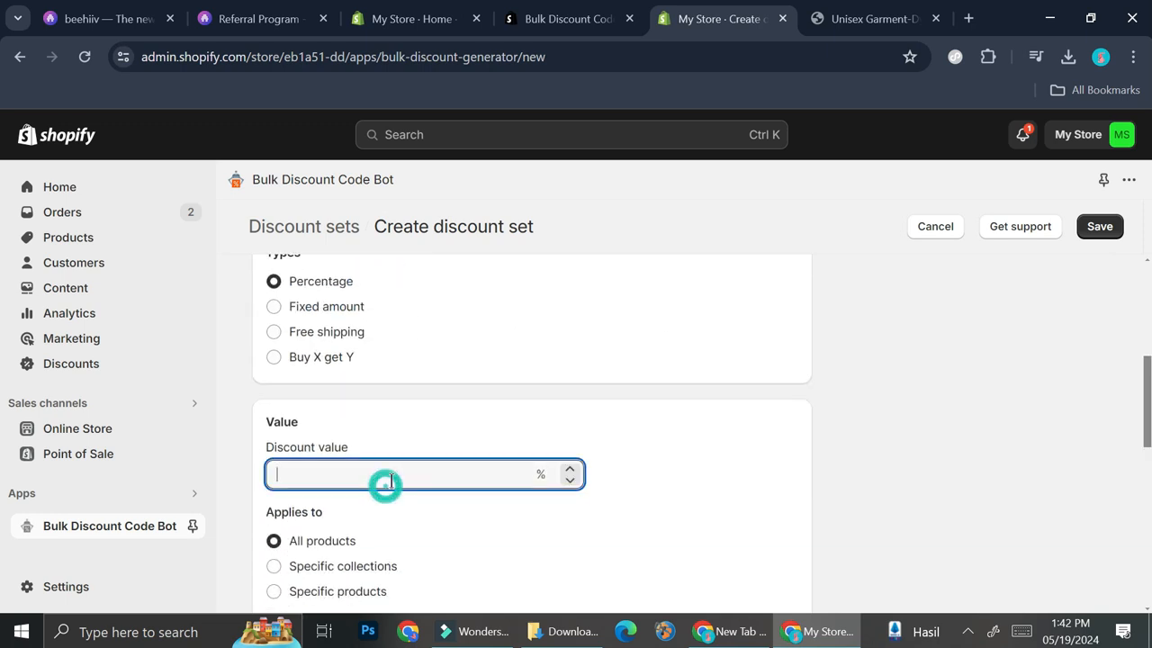
type("100")
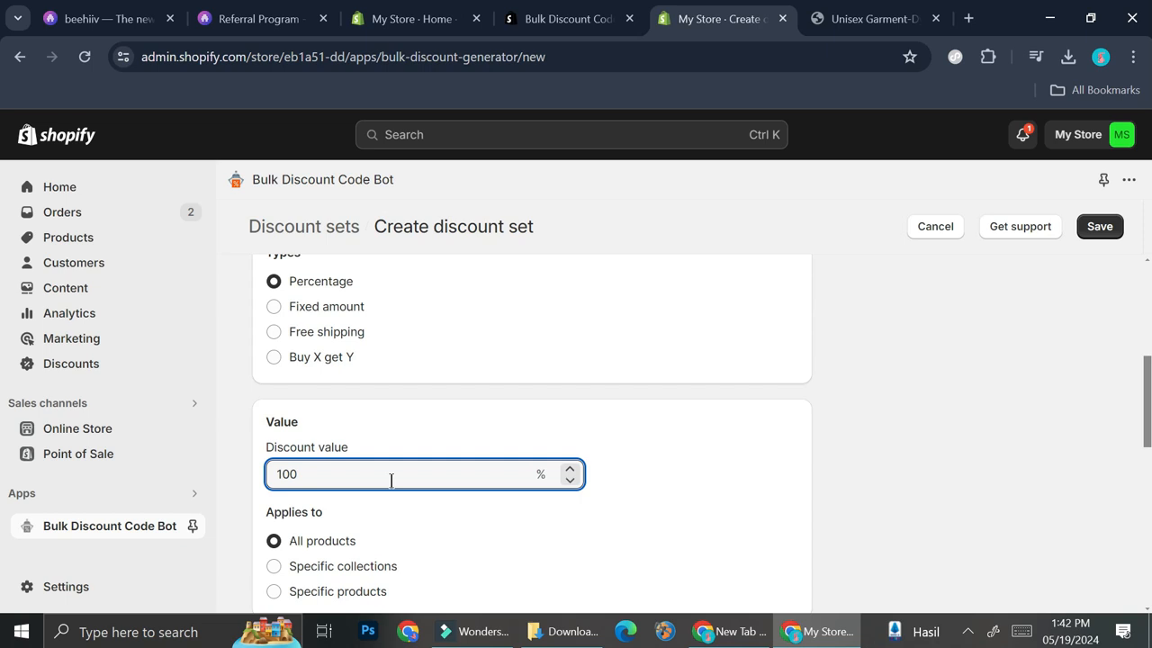
left_click(512, 425)
scroll(325, 332, "up", 1)
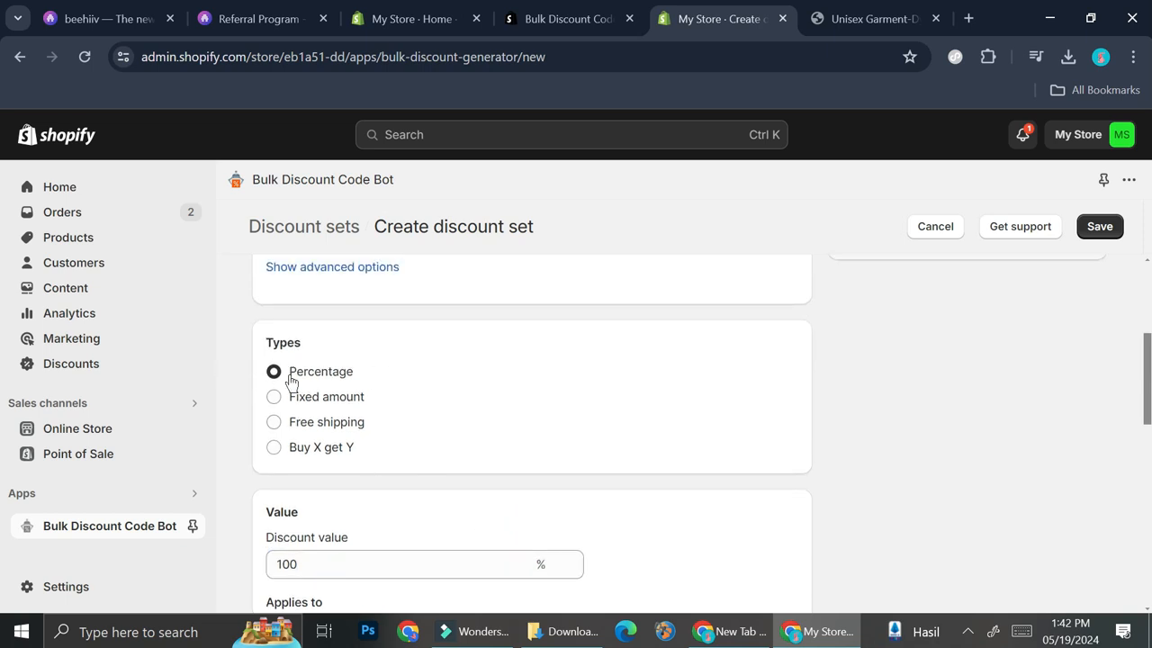
scroll(450, 430, "down", 2)
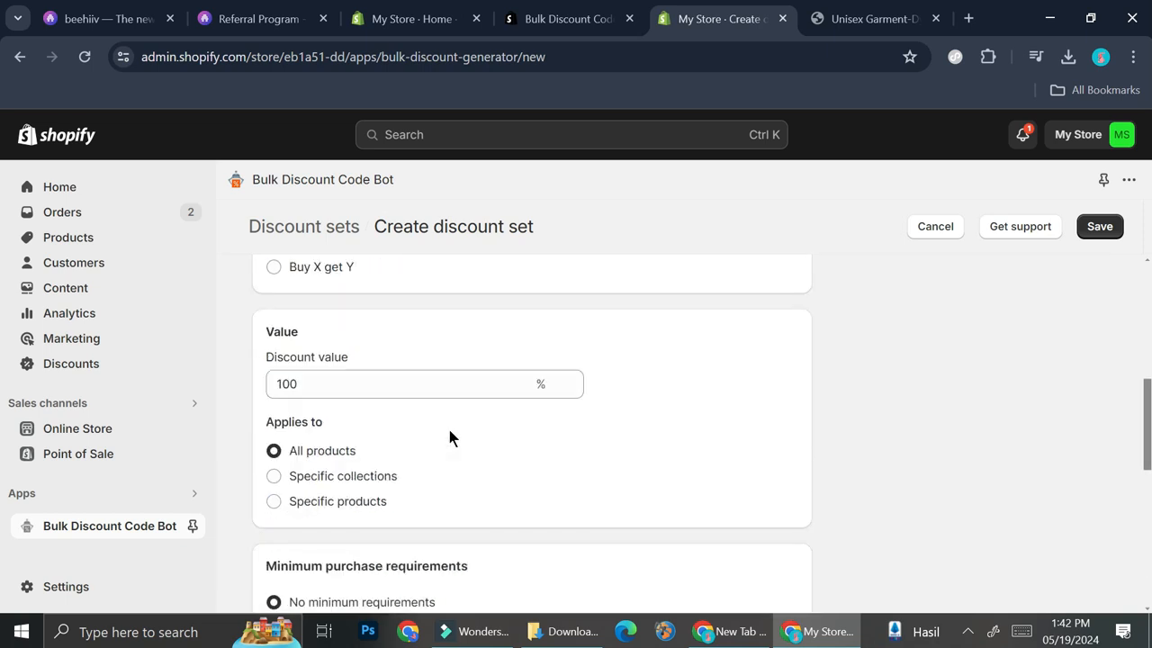
- Apply the discount to specific products only, adding the Unisex Garment-Dyed T-shirt with all its variants
left_click(275, 501)
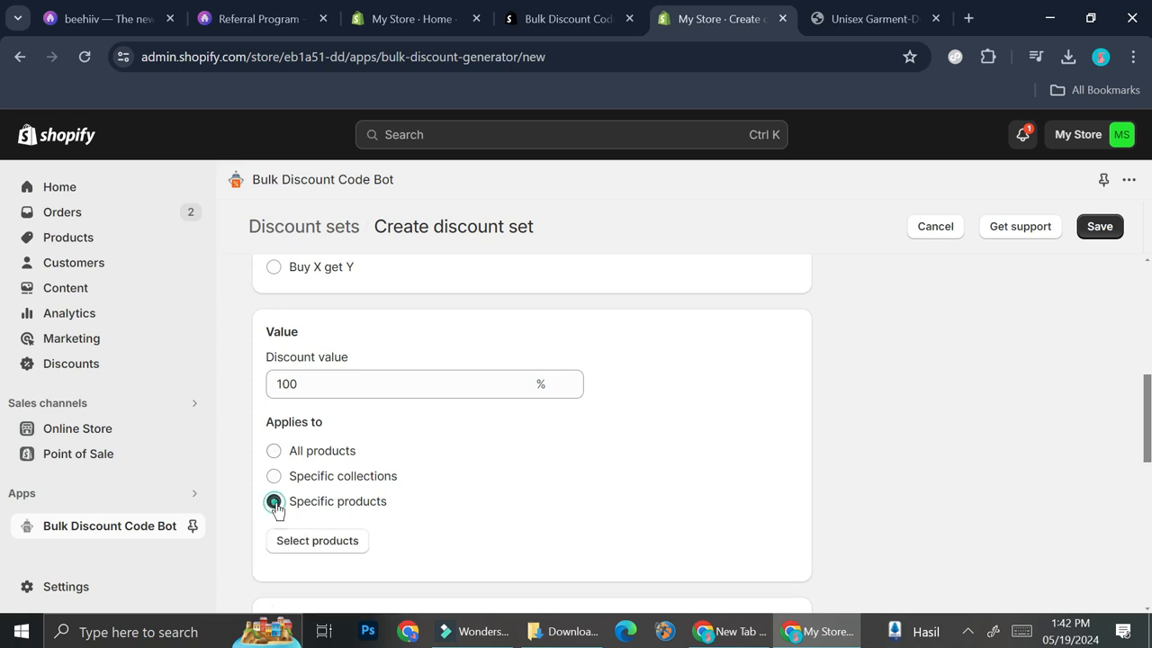
left_click(357, 538)
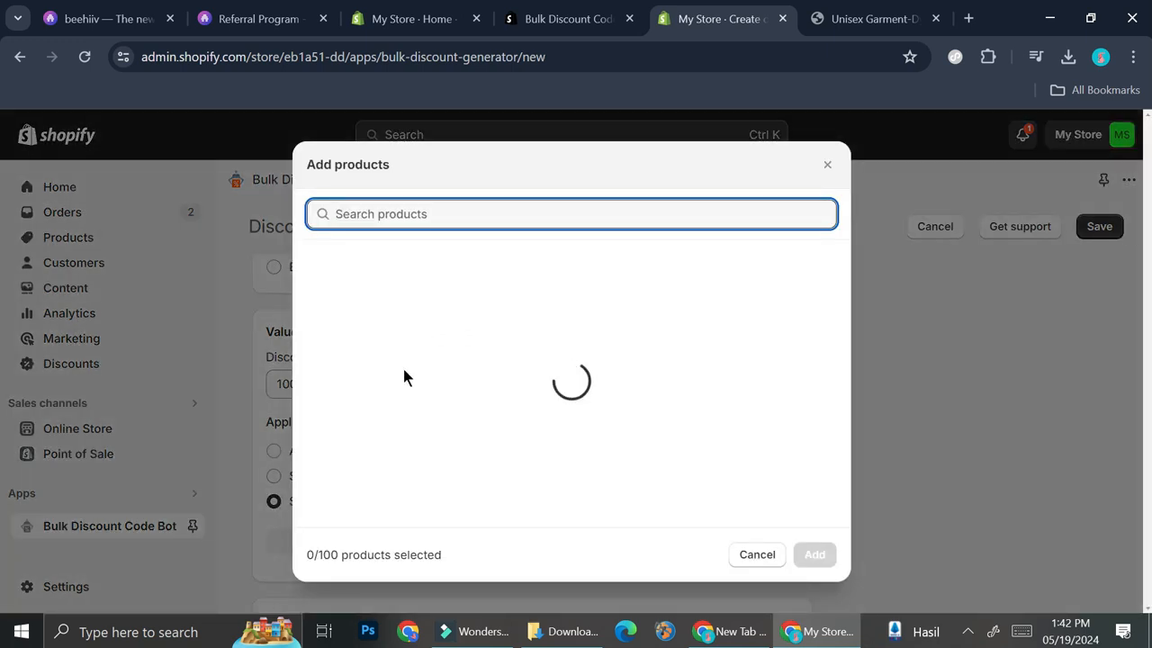
left_click(314, 317)
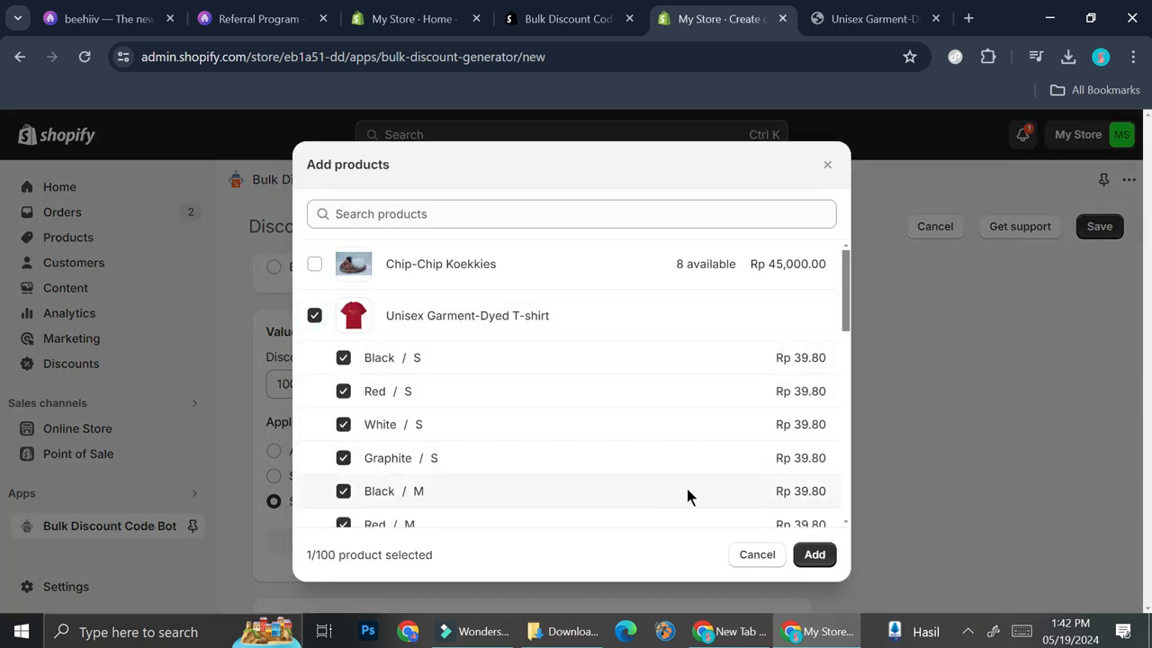
scroll(678, 496, "down", 3)
left_click(814, 551)
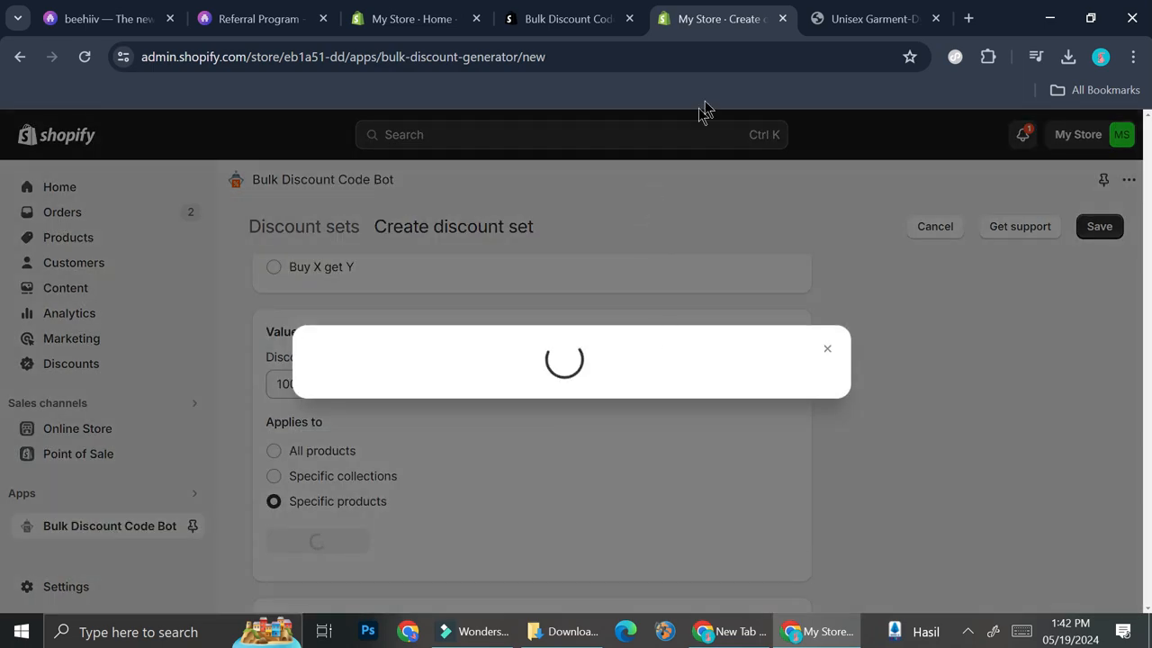
- Save the discount set with its default usage limits and active dates, and export the One Time Discount codes as a CSV
scroll(484, 418, "down", 3)
scroll(481, 429, "down", 3)
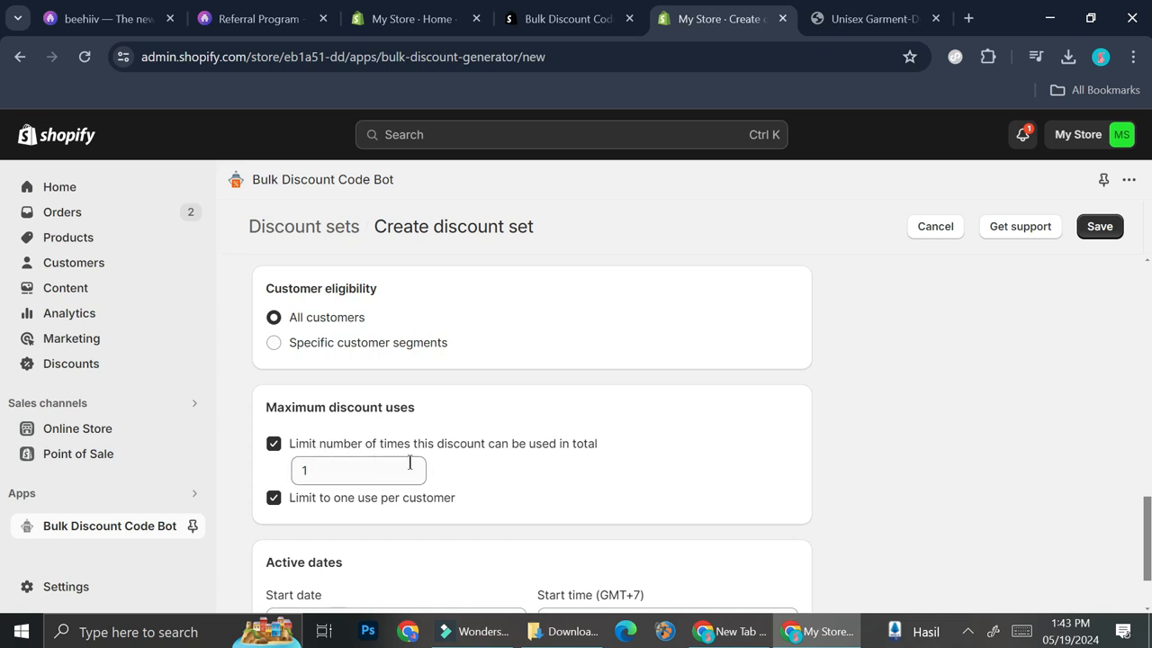
scroll(490, 455, "down", 2)
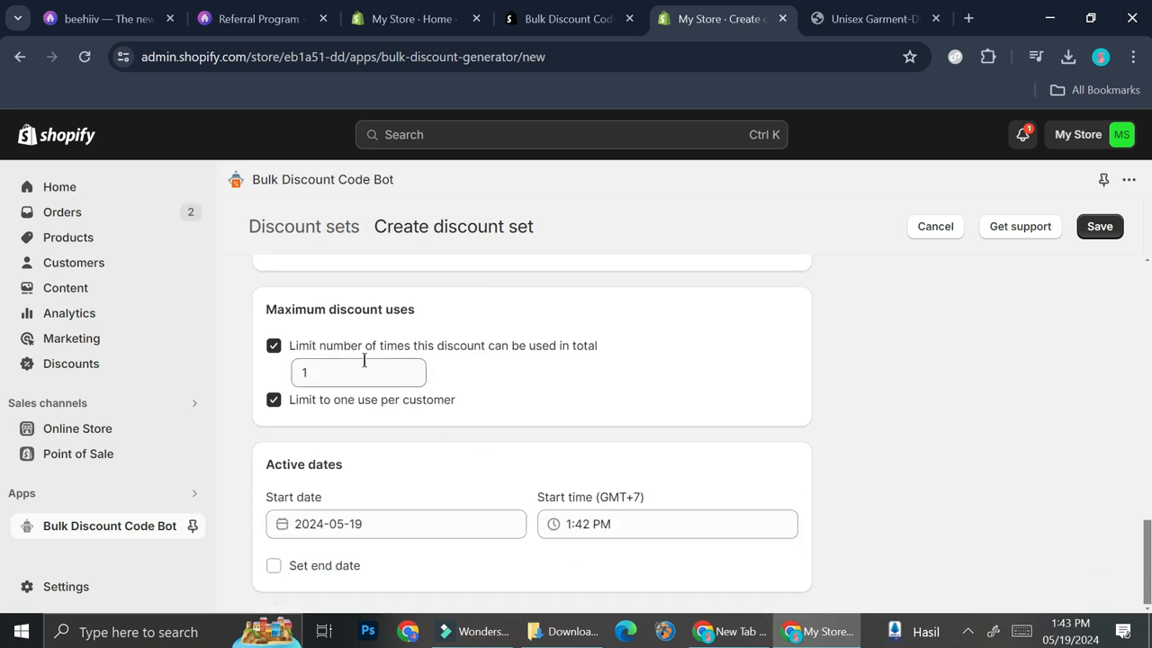
left_click(1101, 226)
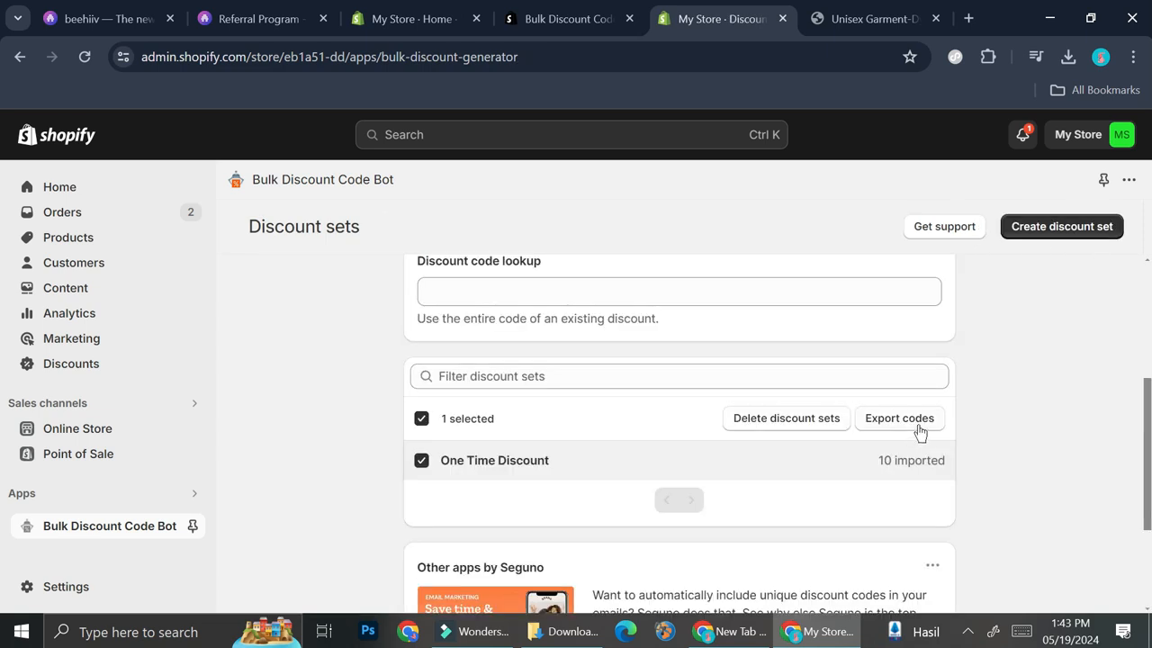
left_click(919, 432)
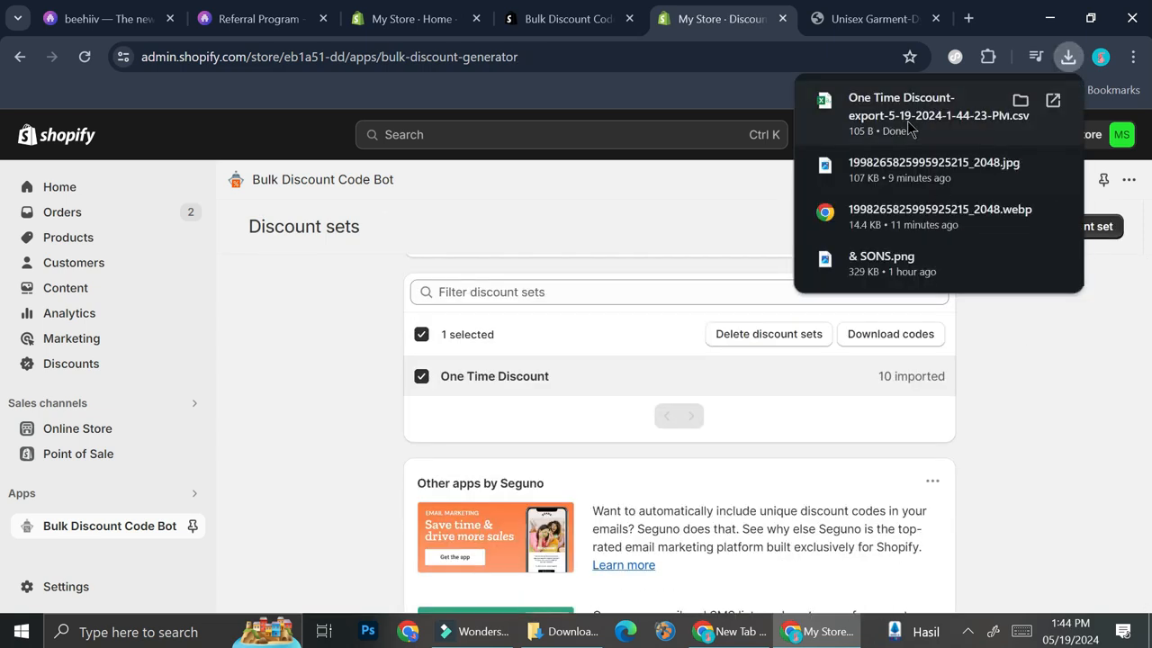
- Return to beehiiv's promo code manager and select the exported One Time Discount CSV for a bulk upload
left_click(844, 27)
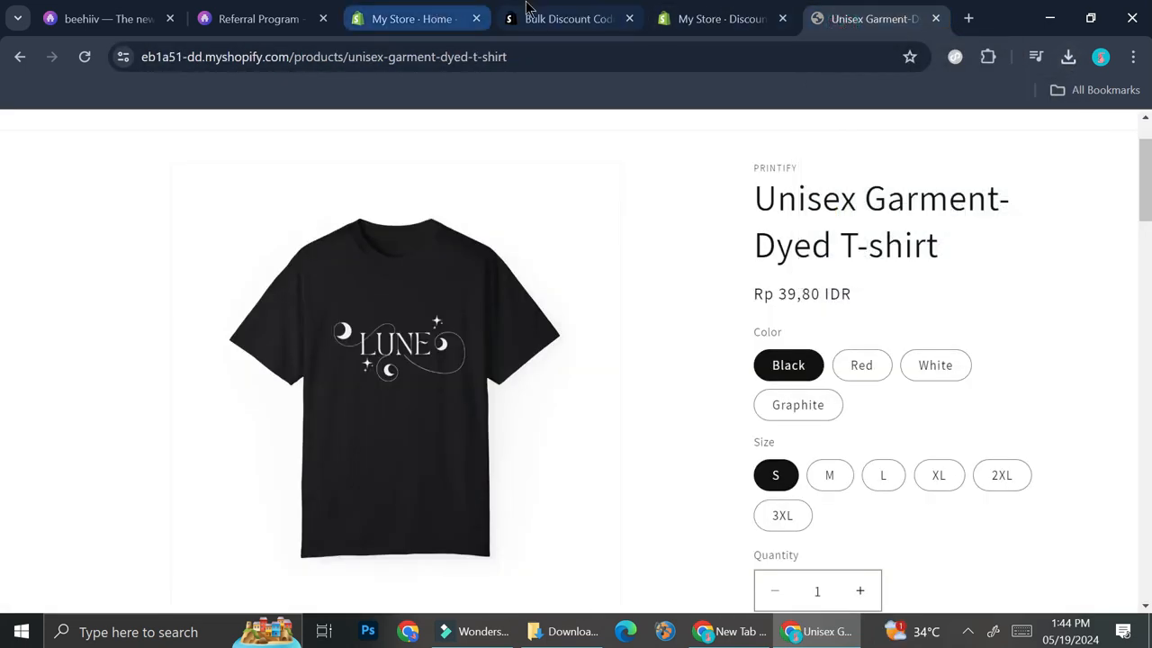
left_click(258, 18)
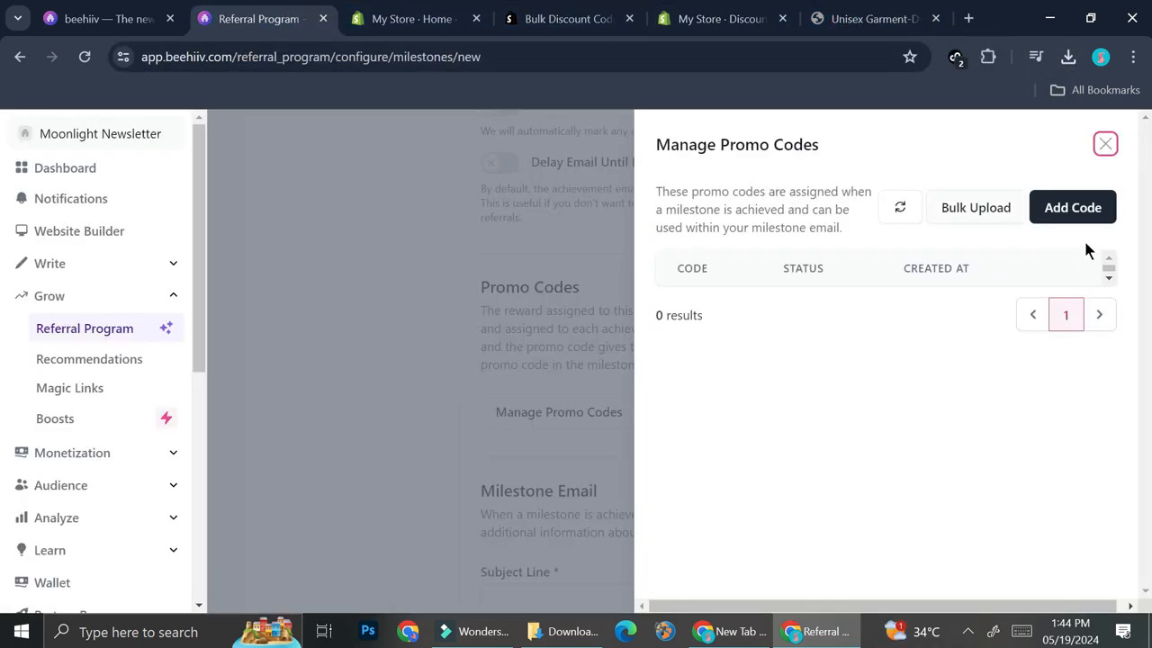
left_click(960, 213)
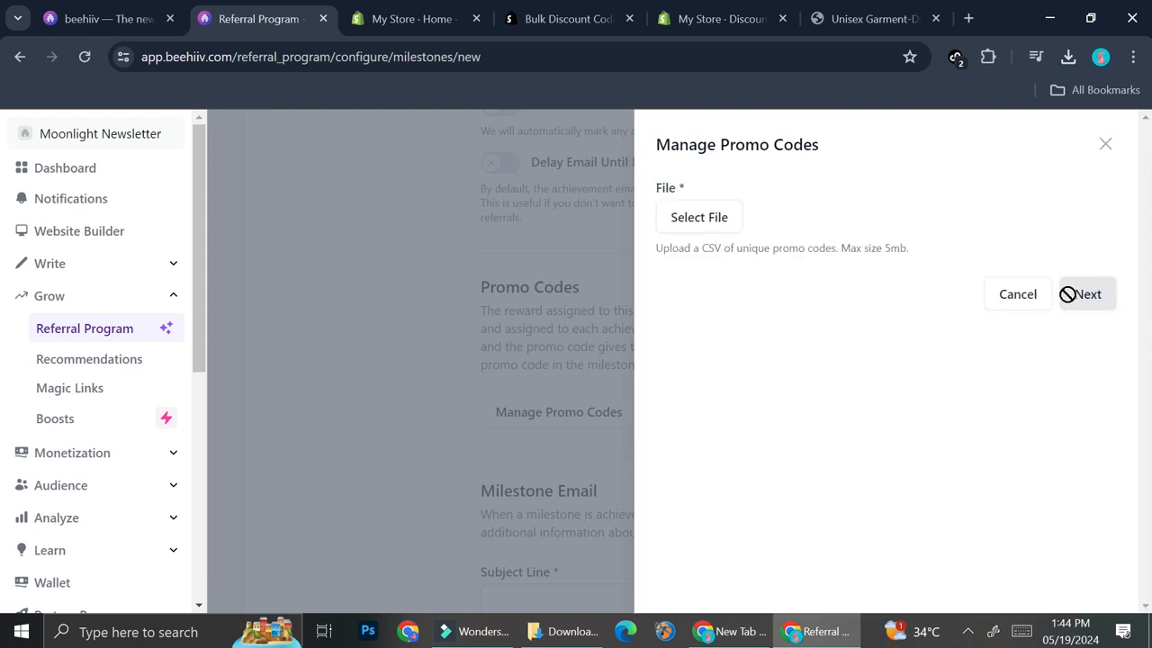
left_click(690, 217)
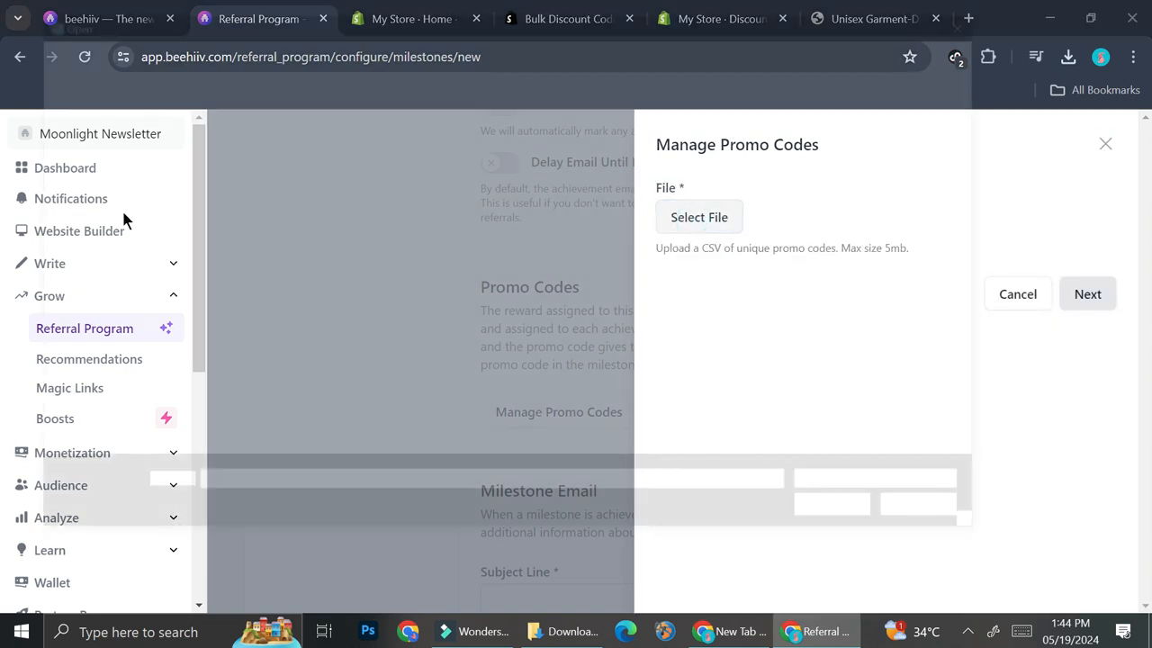
double_click(236, 171)
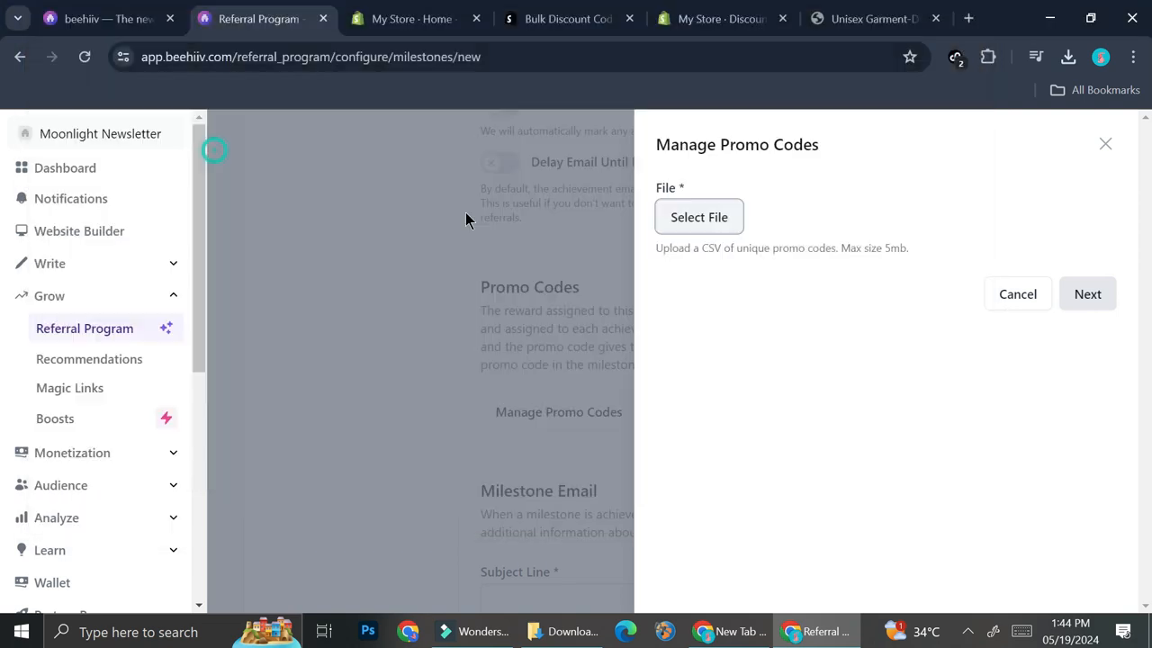
left_click(1086, 295)
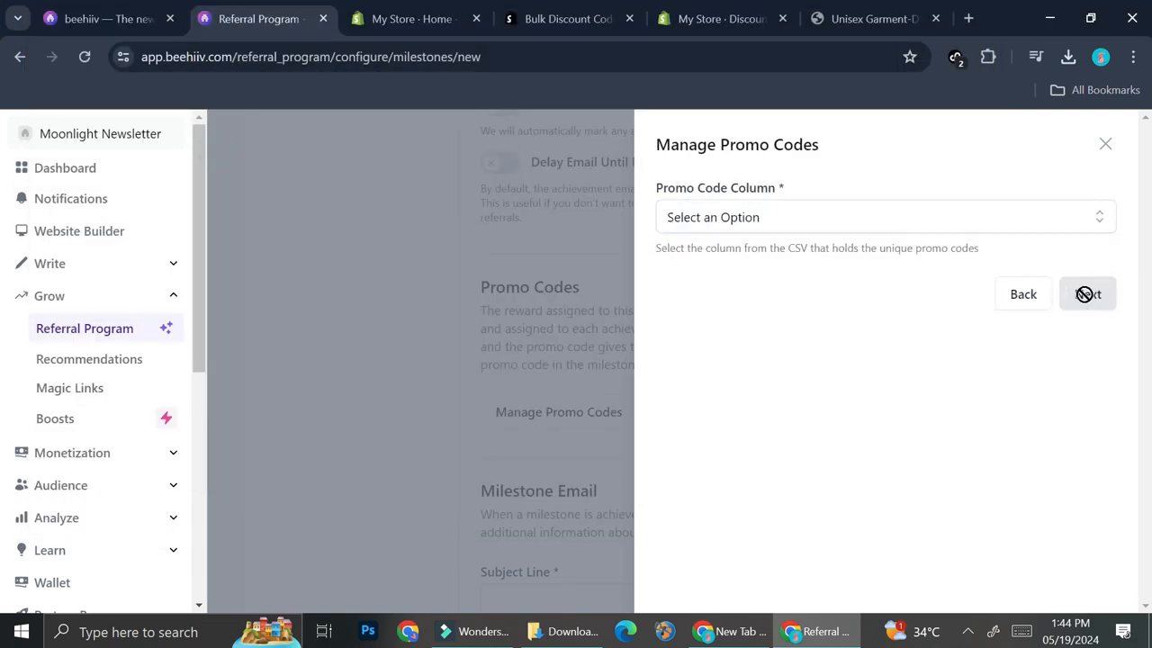
- Choose Code as the promo code column and upload the codes to the T-shirt reward
left_click(759, 221)
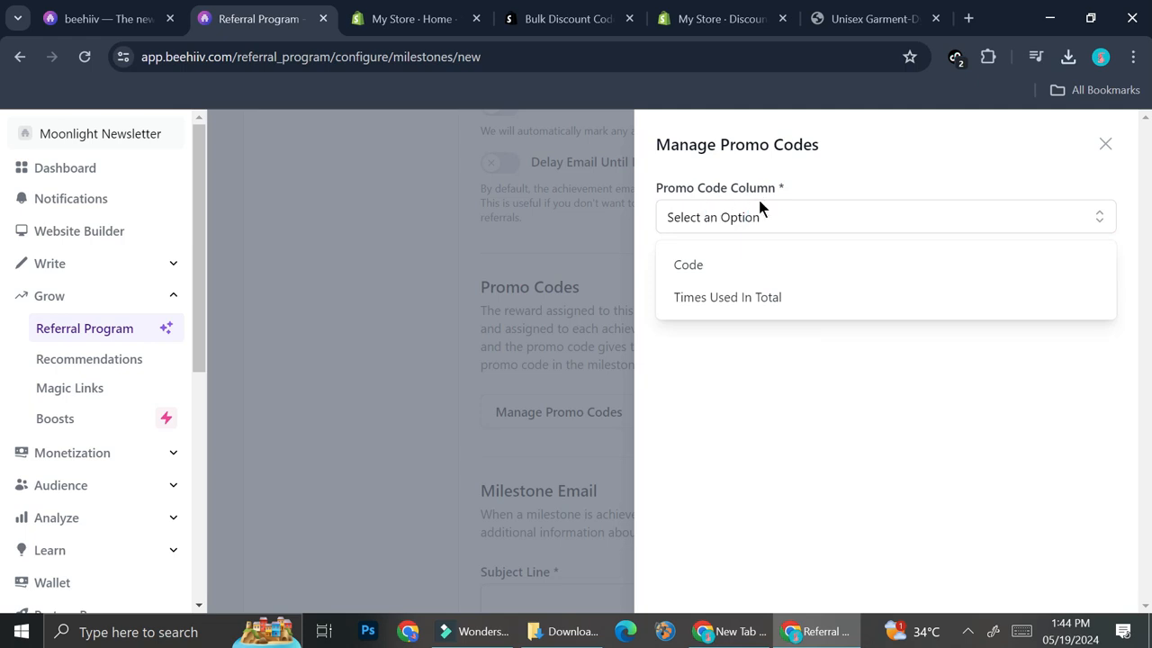
left_click(700, 266)
left_click(1082, 292)
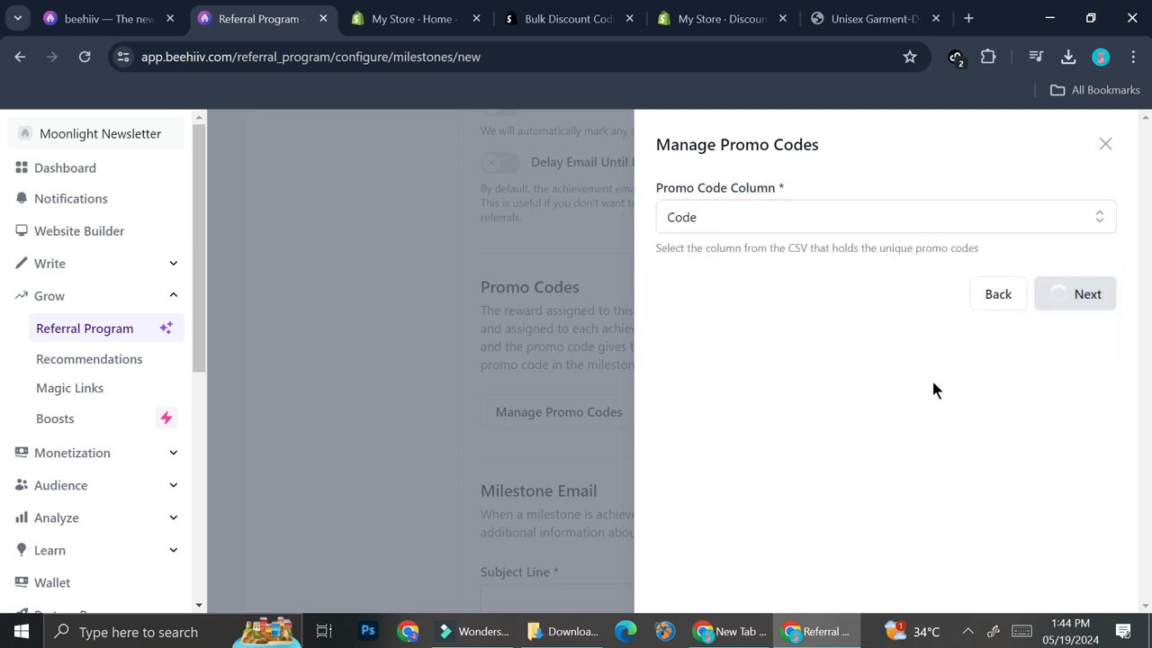
scroll(733, 334, "down", 1)
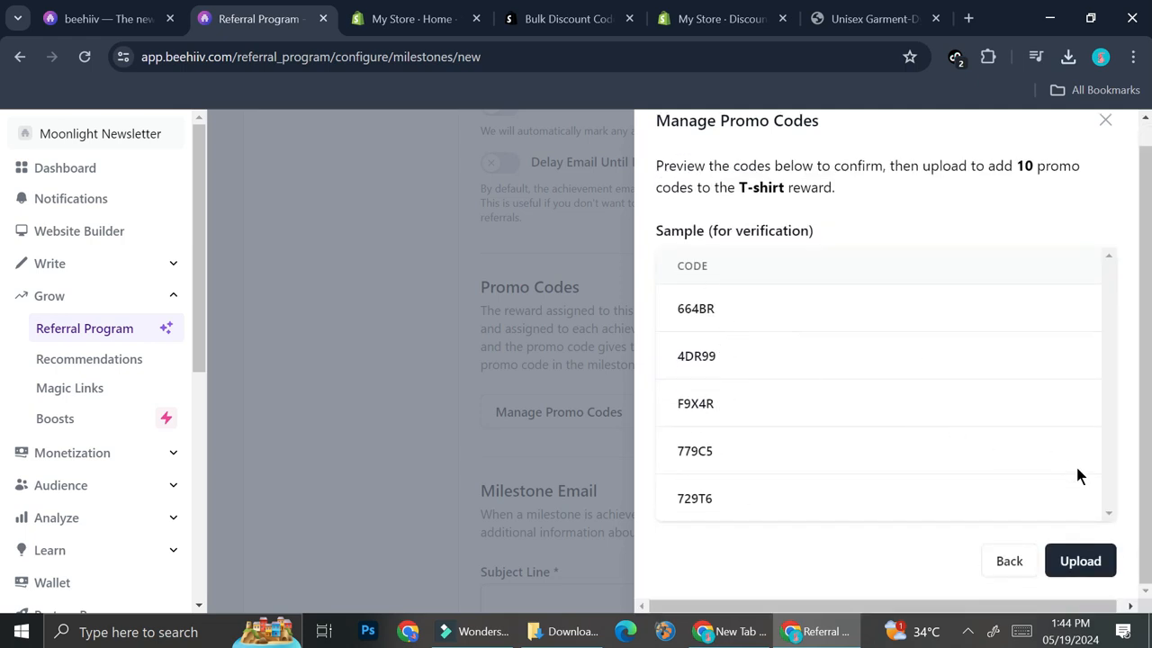
left_click(1078, 561)
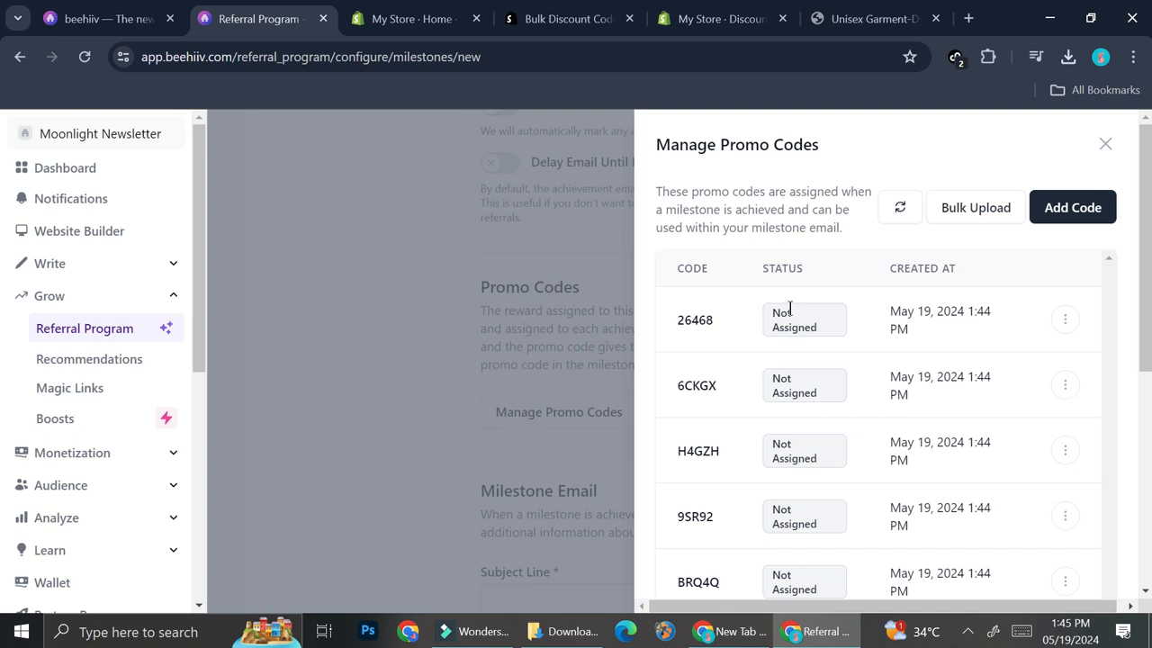
- Look over the uploaded promo codes, close the promo code manager and go to the Milestone Email section
scroll(996, 355, "down", 5)
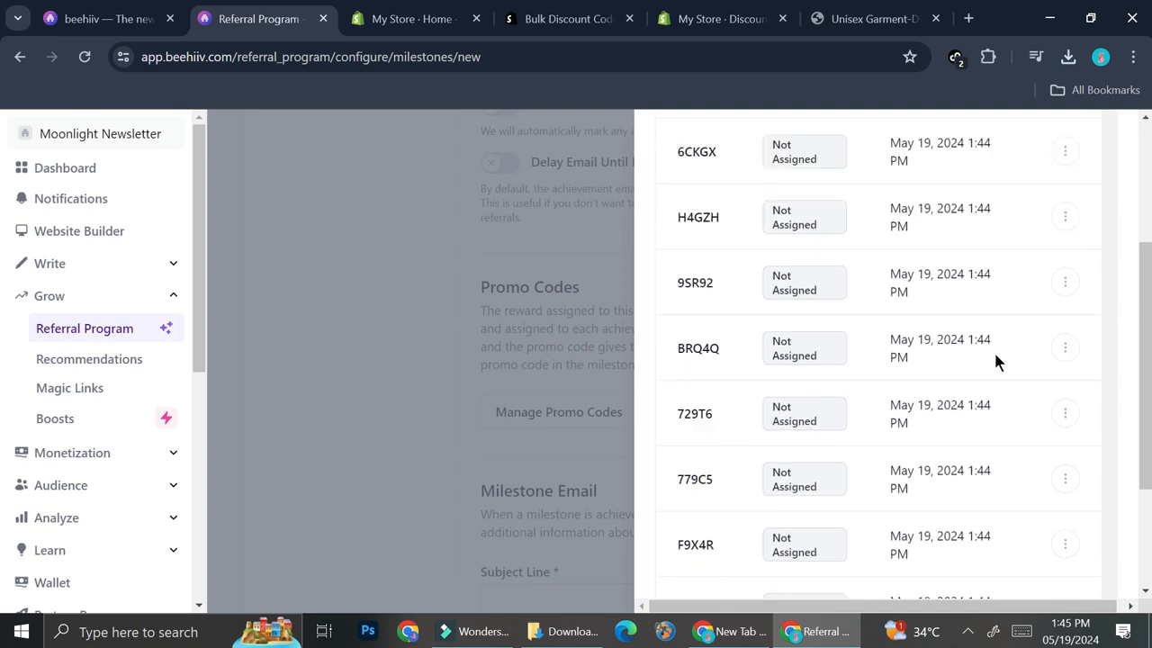
scroll(936, 408, "up", 5)
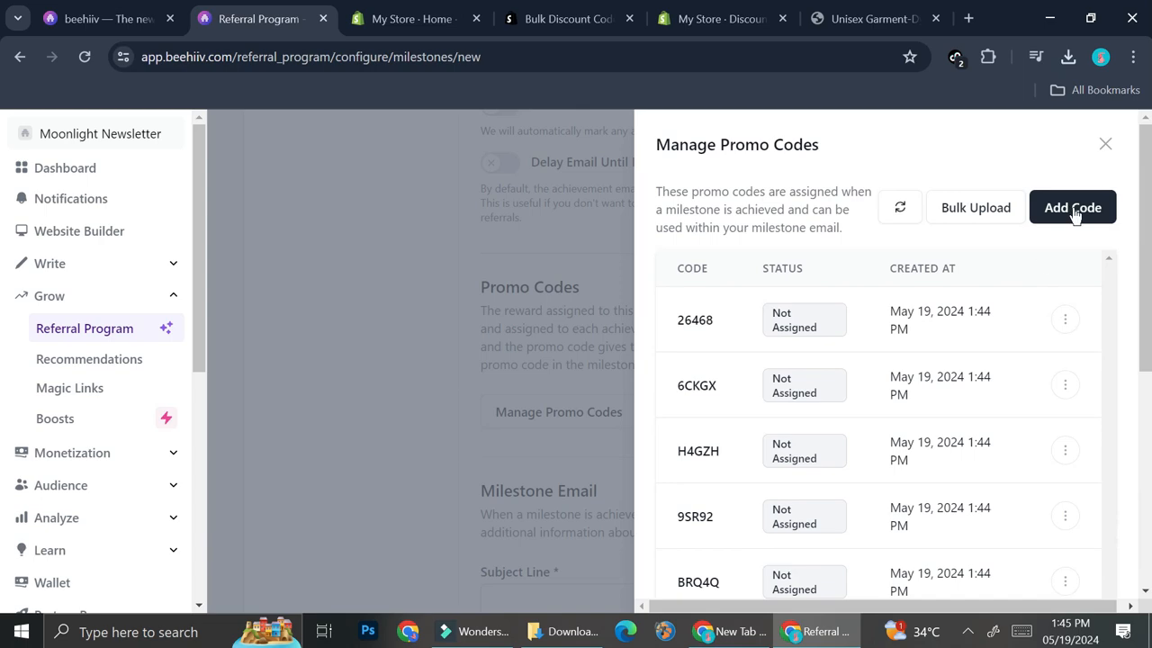
left_click(1106, 147)
scroll(692, 458, "down", 1)
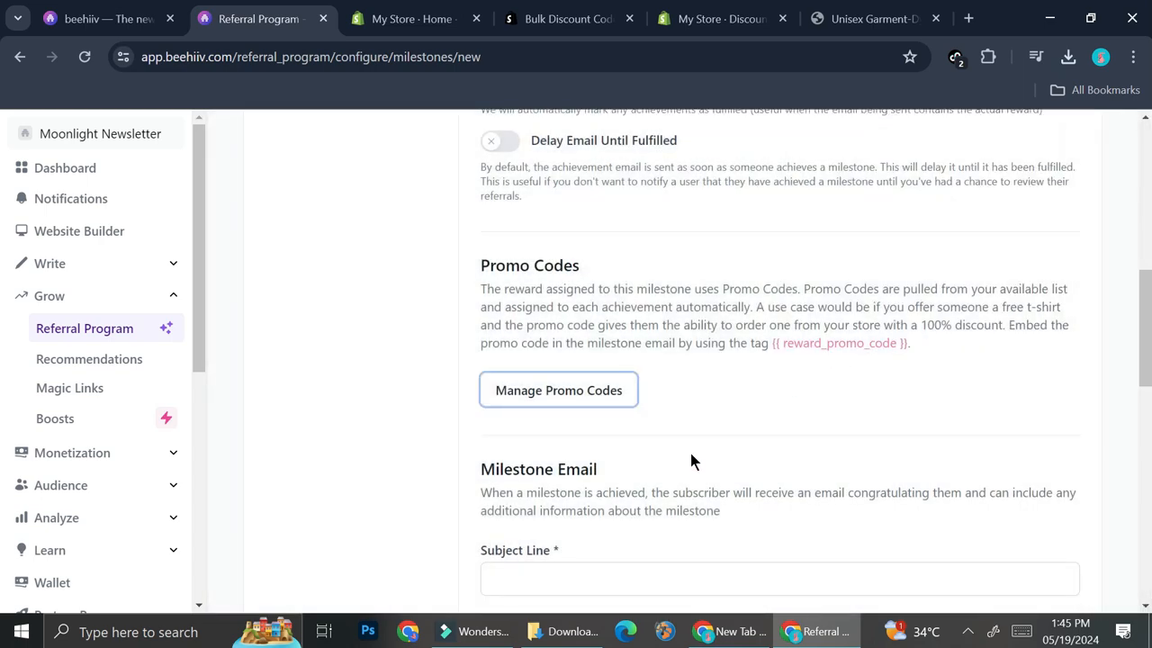
scroll(691, 461, "down", 3)
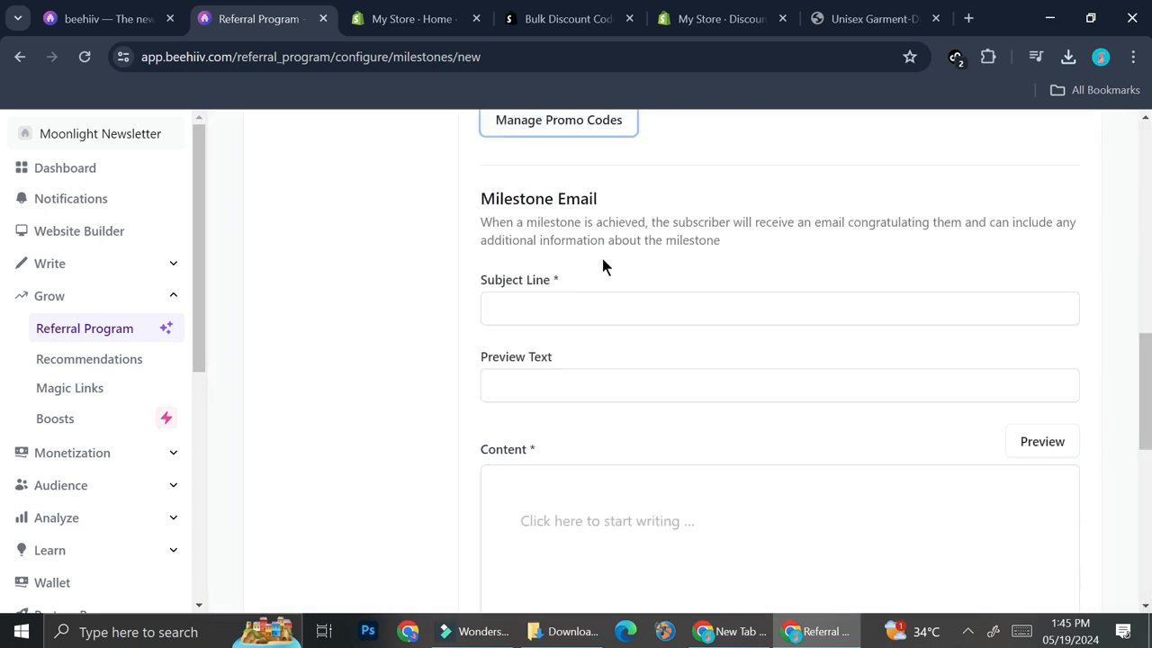
- Enter subject "Congratulations on your first refferals!", preview text "Free T-shirt!!" and email content "Thank you for joining our refferal program, here's a free gift for you :)"
left_click(573, 306)
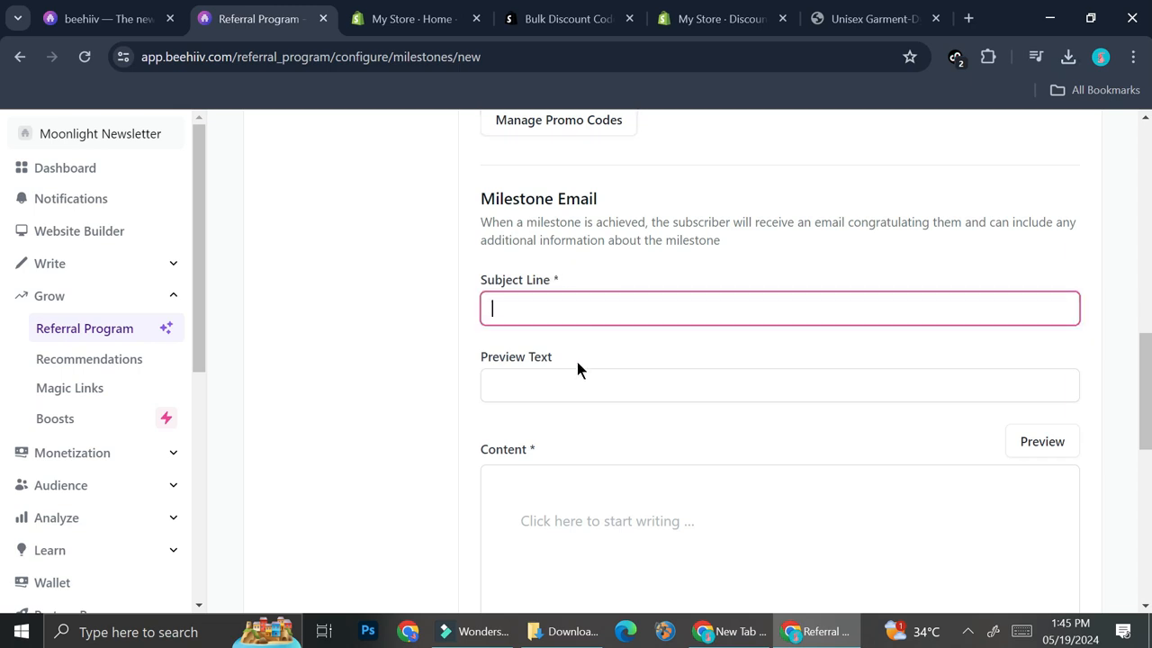
scroll(585, 351, "down", 1)
left_click(599, 283)
scroll(619, 387, "down", 2)
scroll(603, 261, "down", 3)
scroll(607, 263, "up", 8)
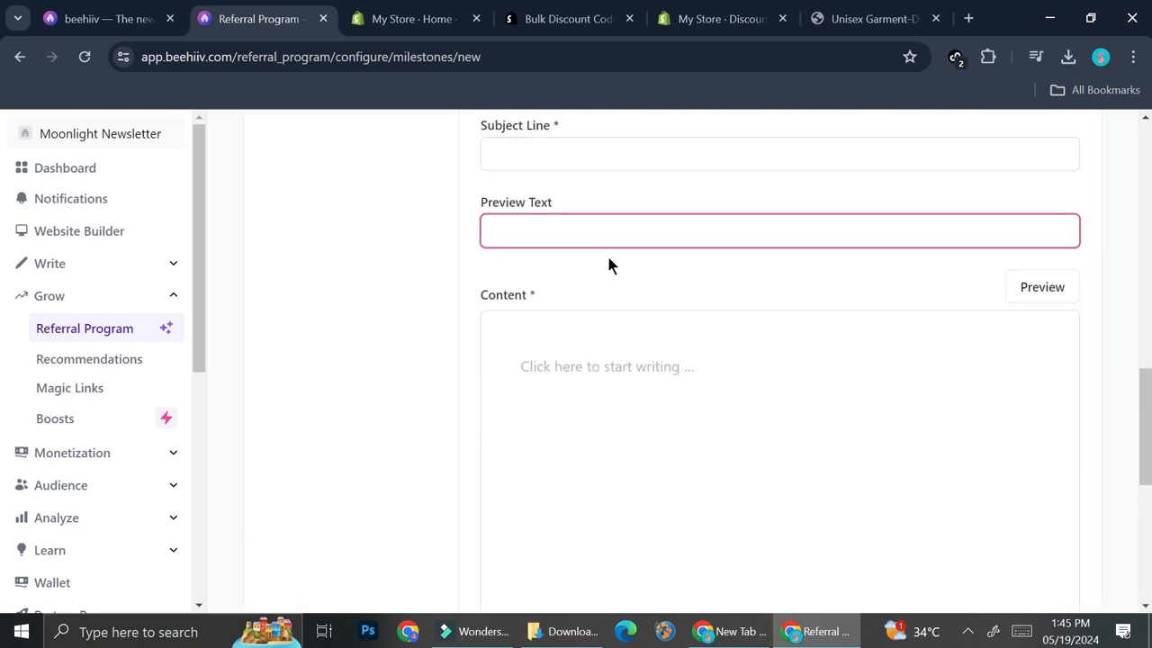
scroll(641, 344, "down", 3)
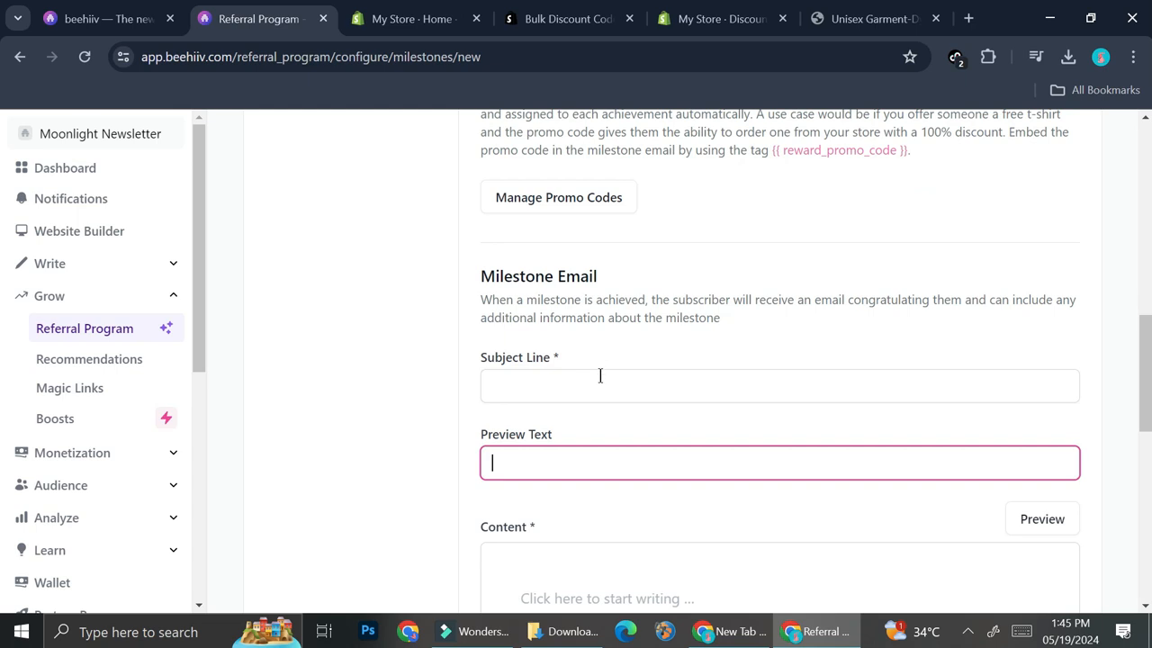
left_click(600, 378)
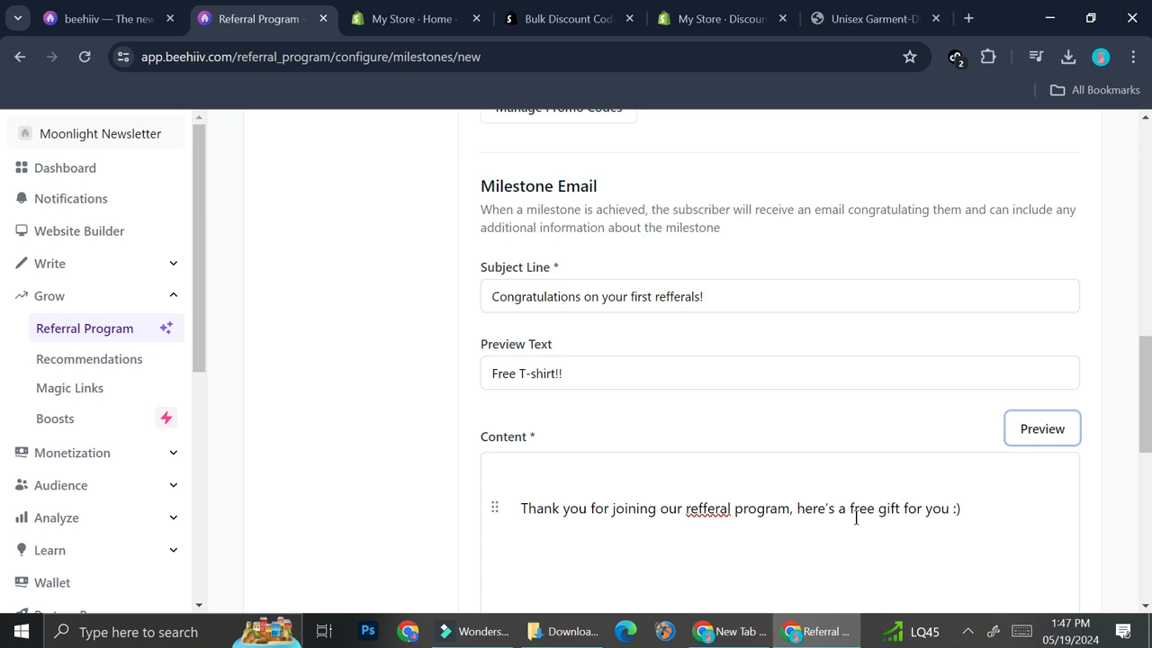
- Preview the milestone email in its desktop and mobile layouts, check the subscriber selection, and close the preview
left_click(1021, 435)
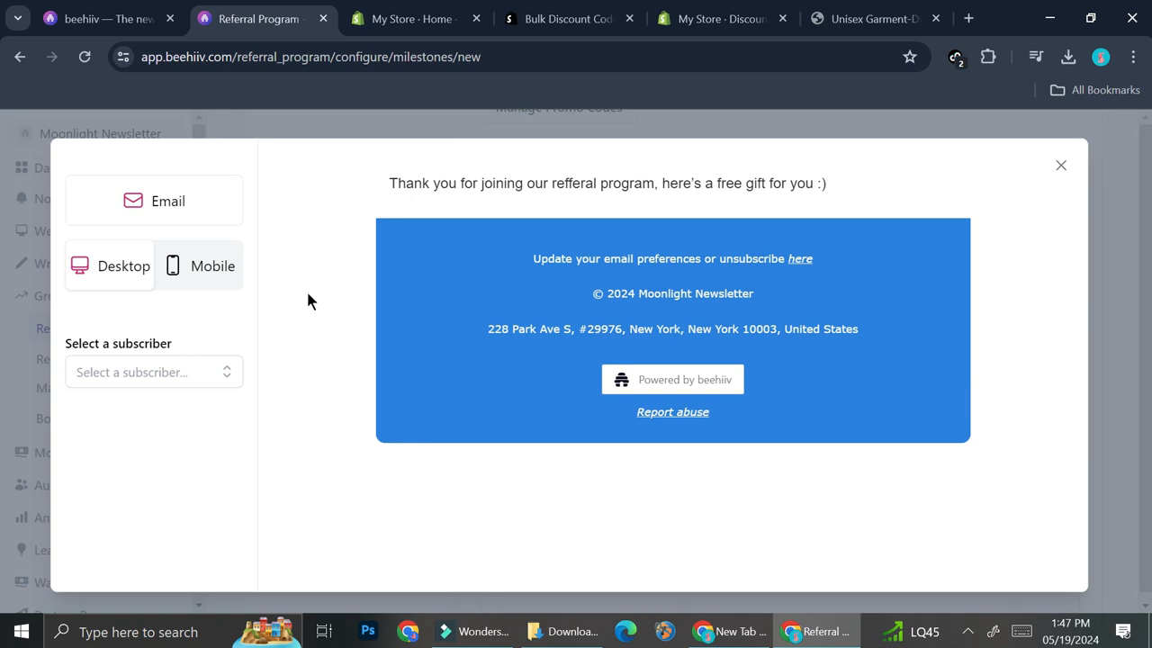
left_click(201, 271)
left_click(130, 372)
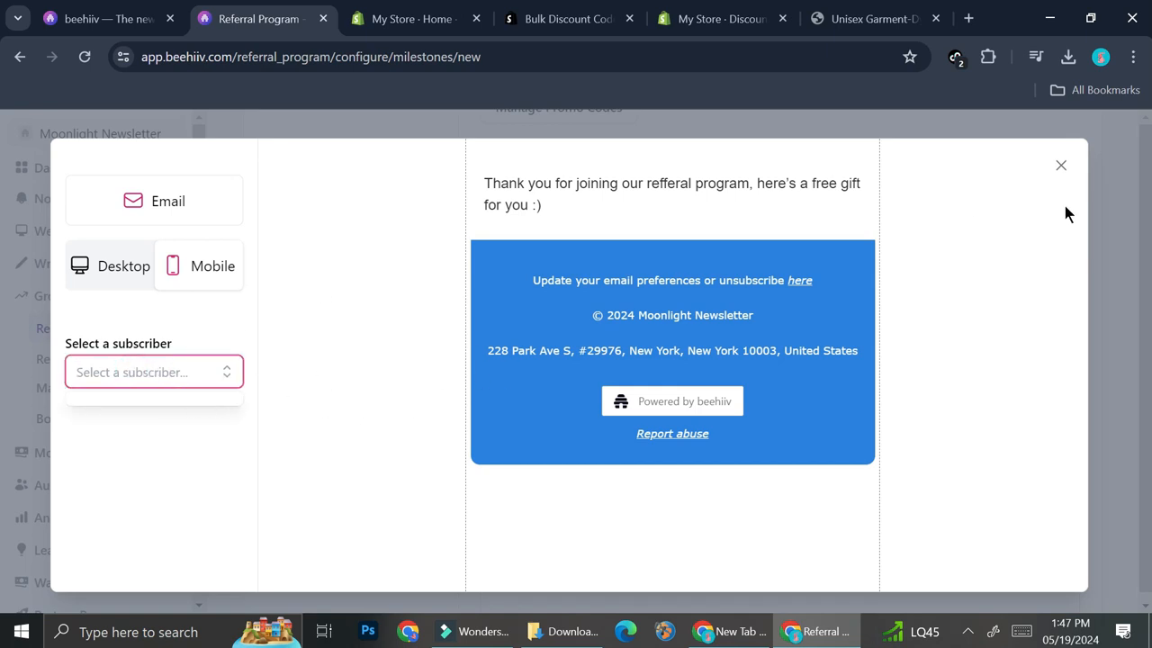
left_click(1061, 165)
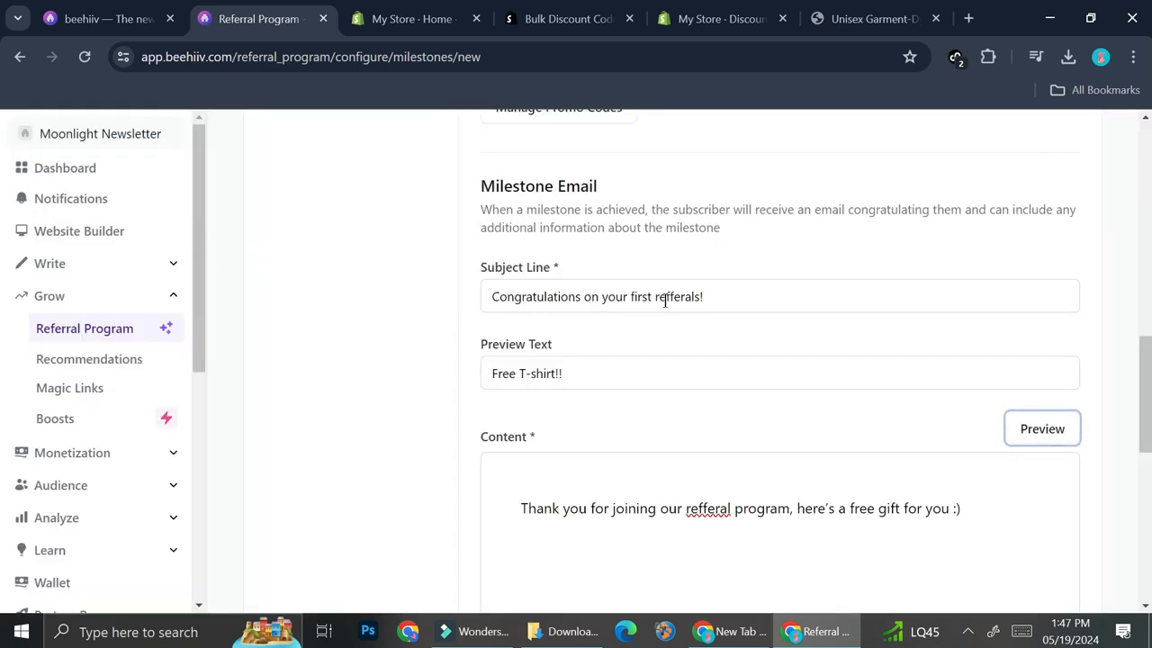
- Save the new T-shirt milestone with its milestone email
scroll(810, 360, "down", 6)
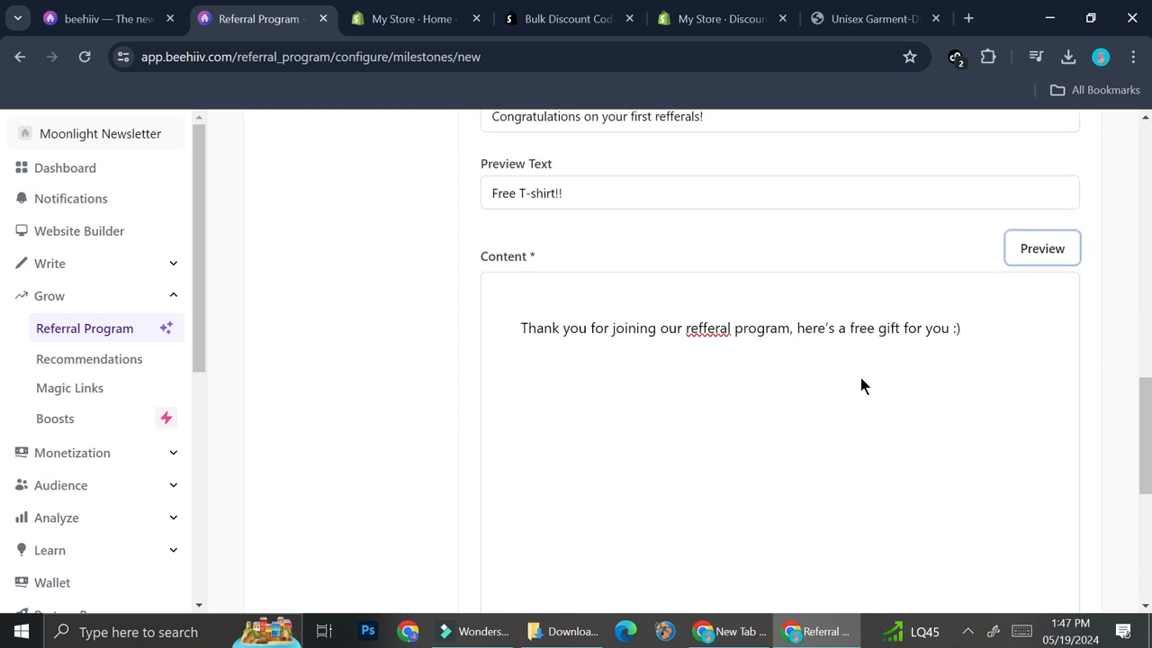
left_click(1042, 483)
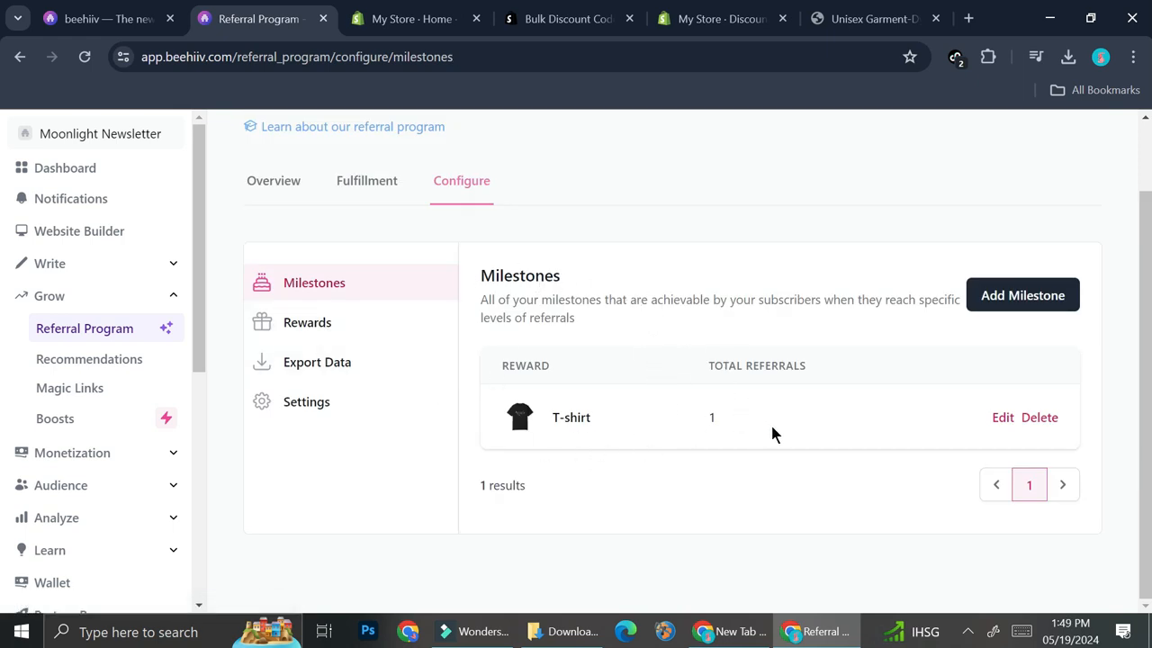
scroll(815, 404, "up", 1)
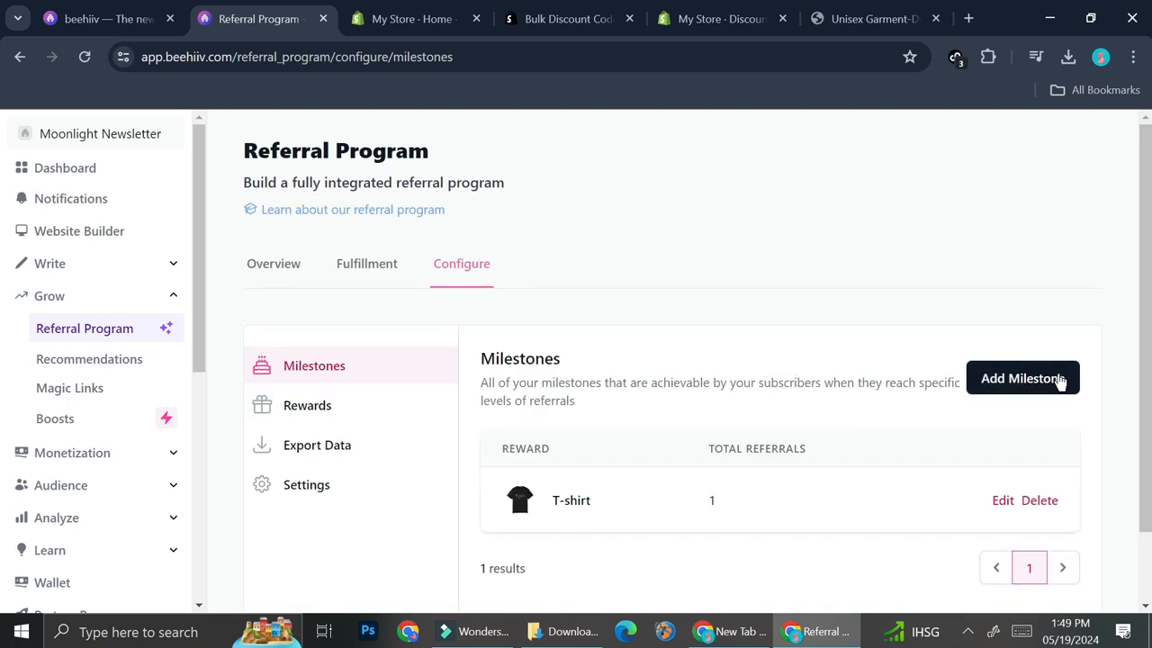
- Look through the referral program's Rewards, Export Data and Settings sections, and return to the Milestones list
left_click(290, 405)
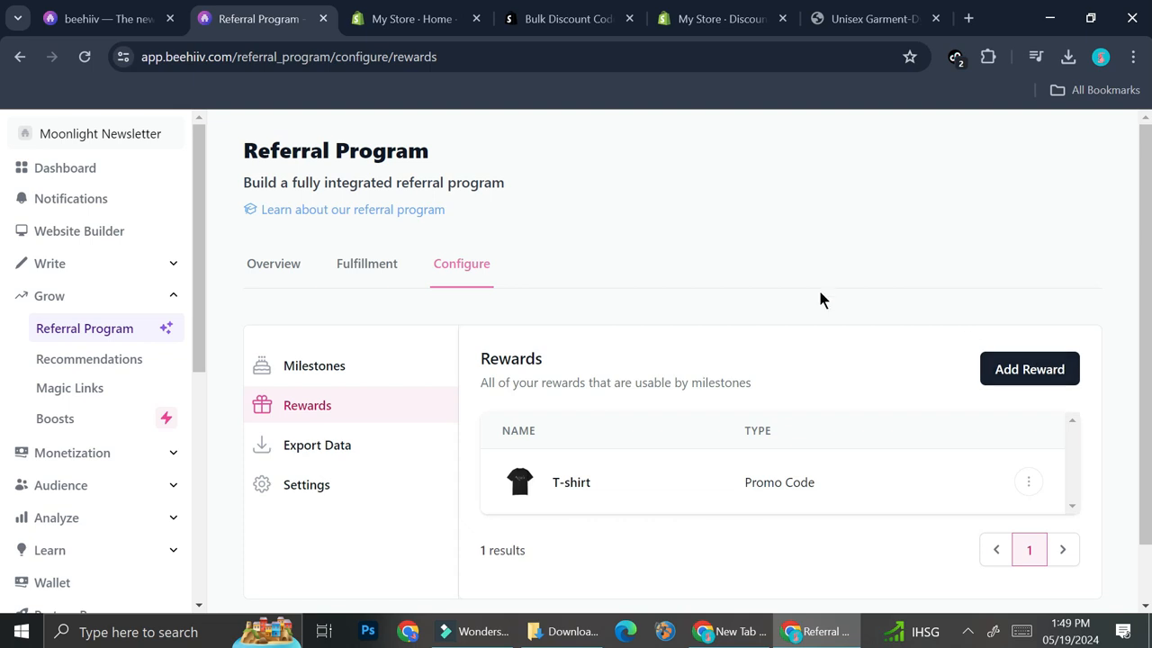
left_click(328, 464)
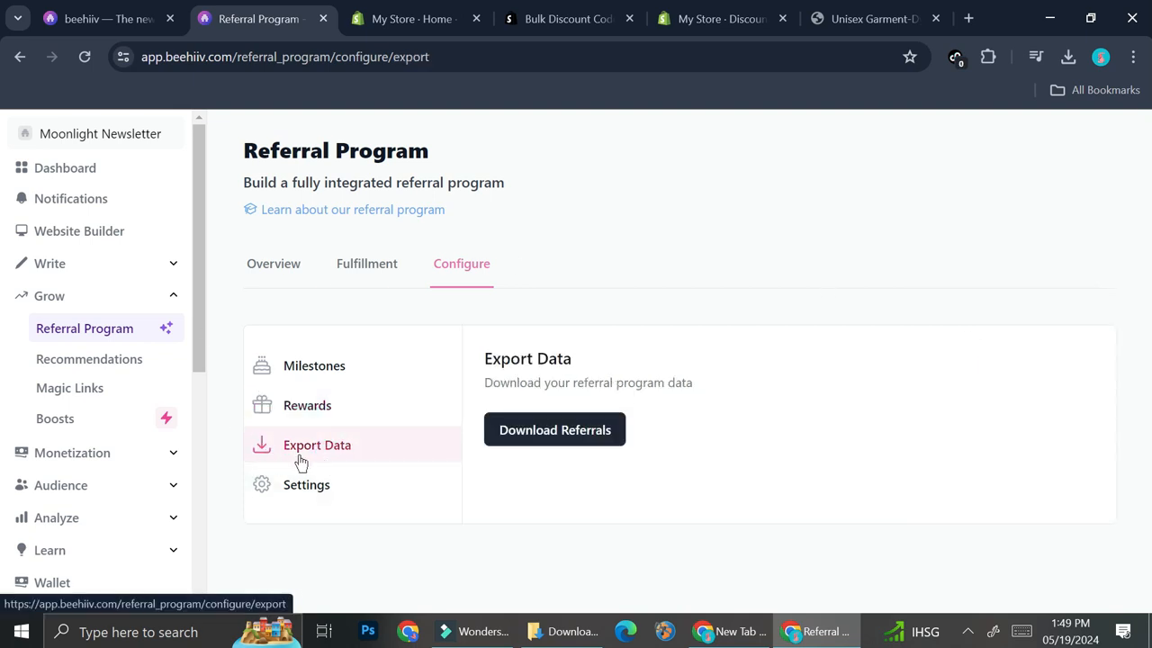
left_click(300, 481)
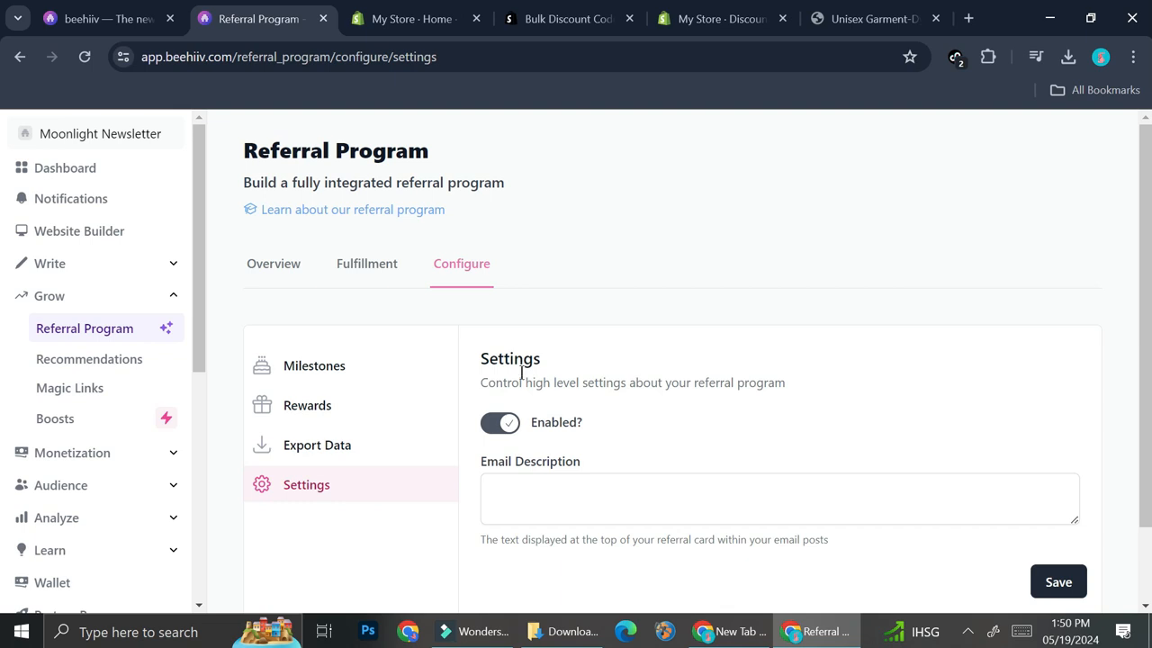
left_click(337, 369)
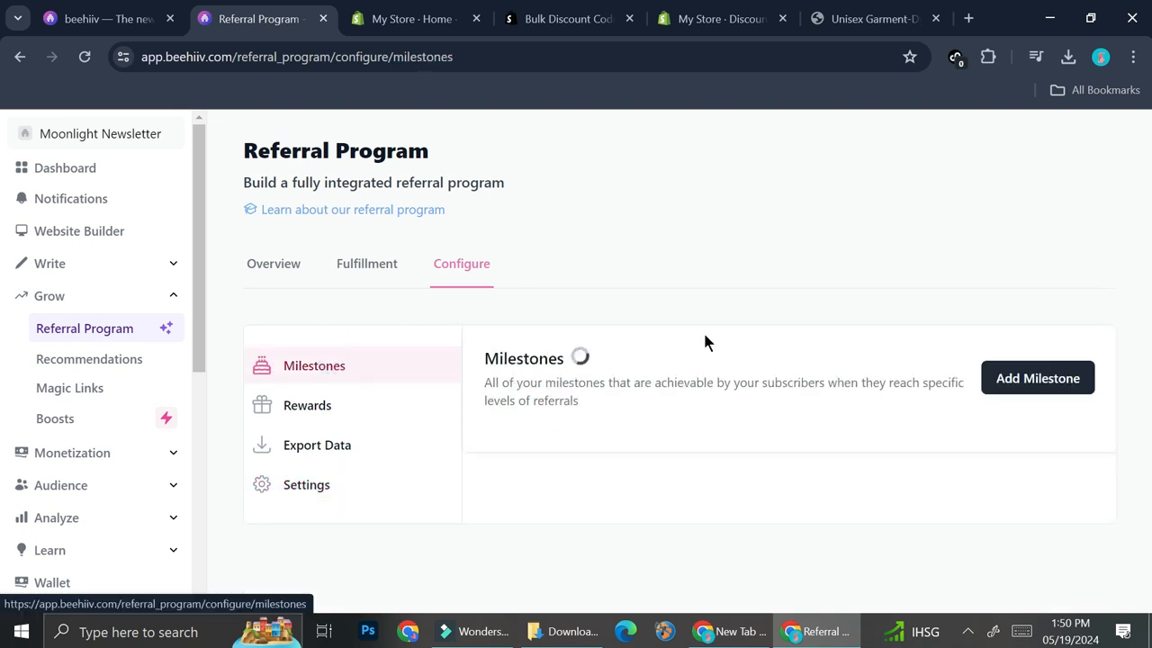